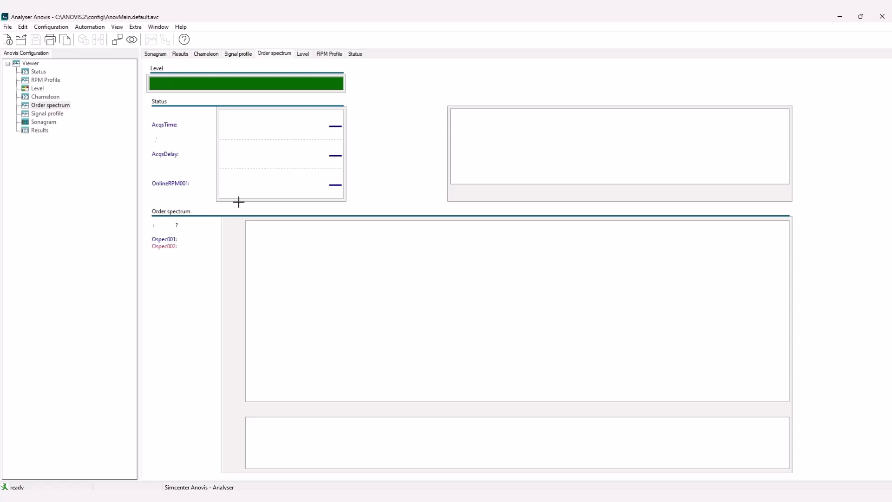
Open the result file OrderAnalysis_OrderAnalysis_0_20200206_125013.035.0.ame from the OrderAnalysis_Demo data folder
left_click(9, 28)
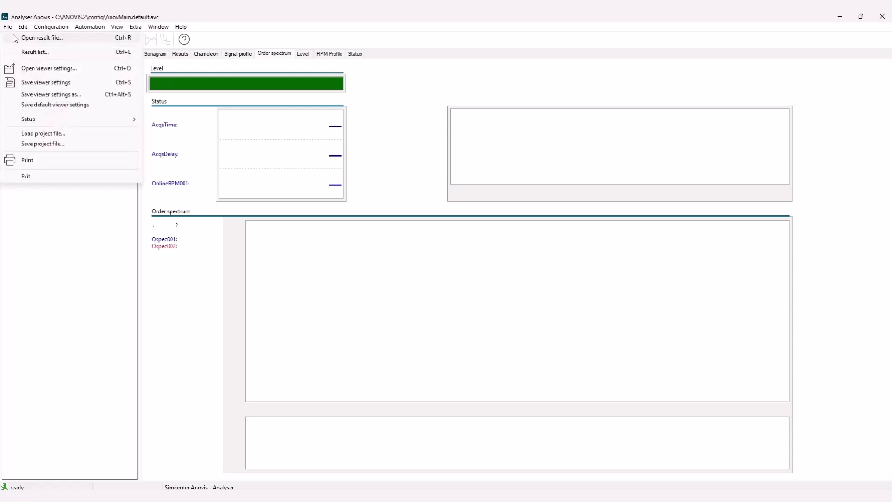
left_click(12, 37)
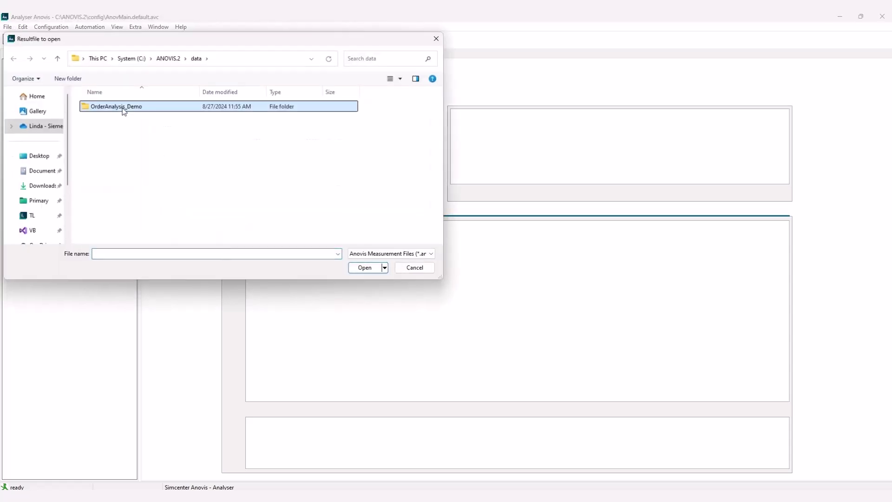
double_click(122, 109)
double_click(122, 108)
double_click(124, 107)
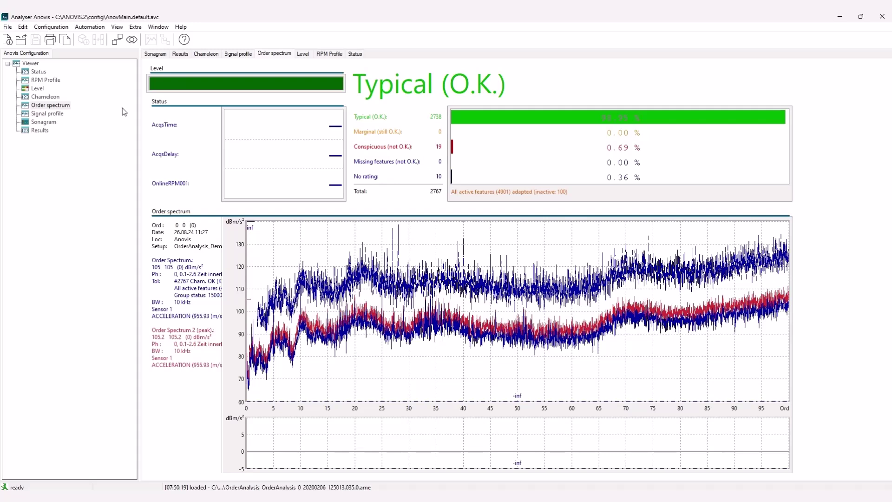
Hide empty buffers in the buffer assignment and create an analysis viewer for Ospec001, keeping the existing viewers
left_click(52, 26)
left_click(74, 100)
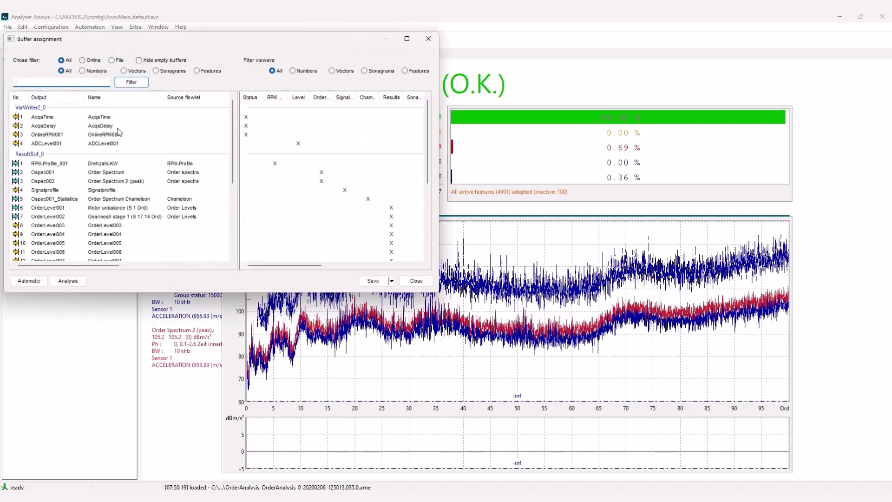
left_click(181, 61)
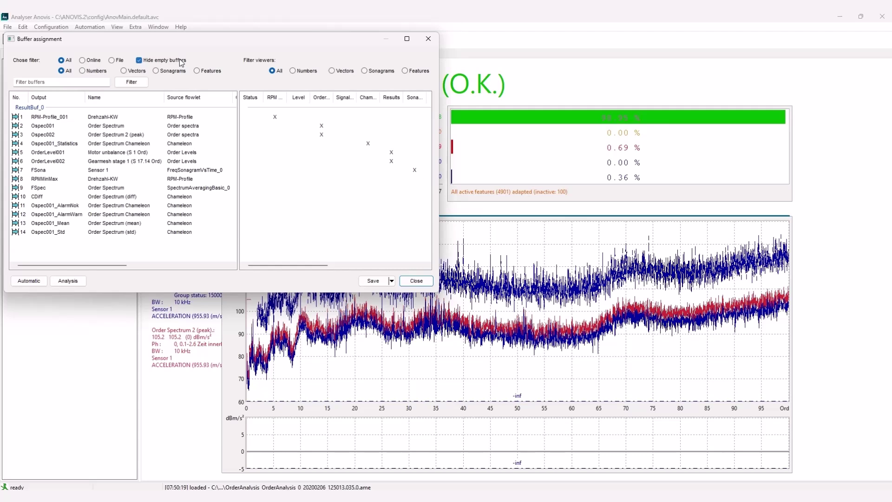
left_click(62, 128)
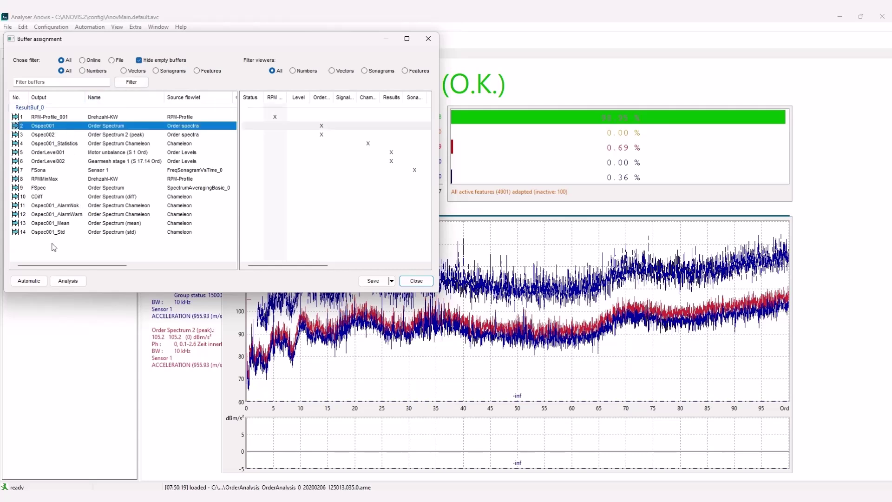
left_click(69, 282)
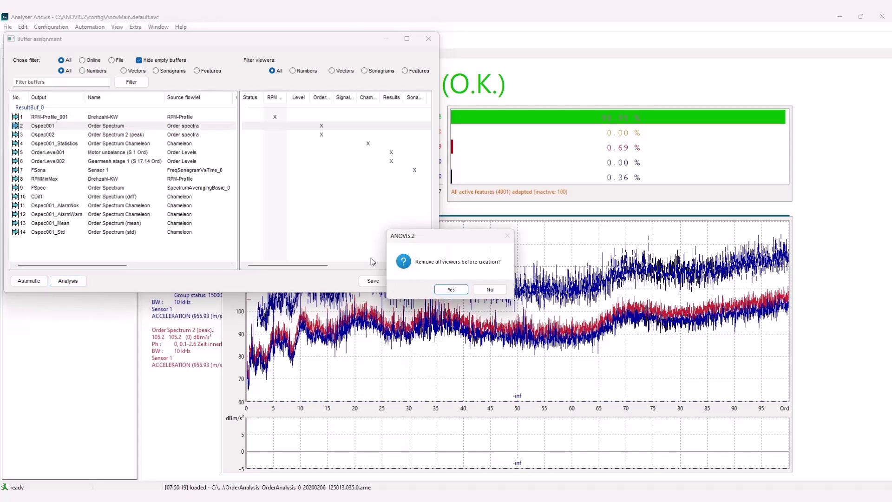
left_click(493, 293)
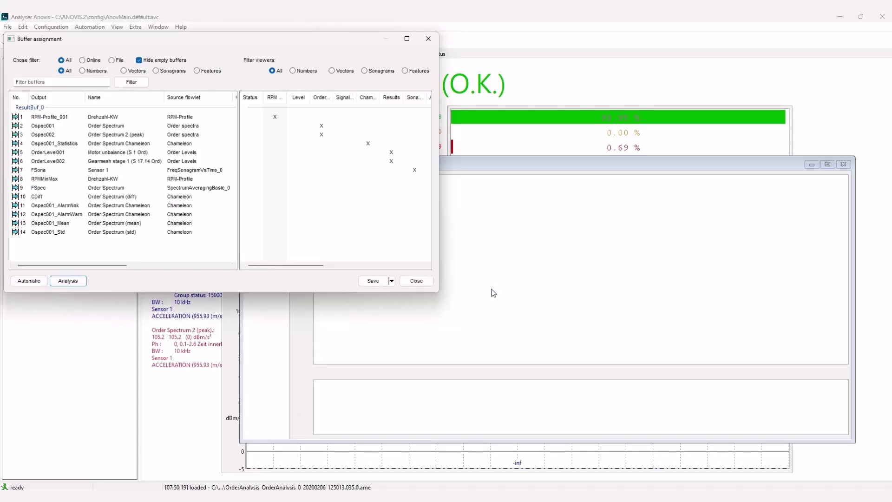
left_click(416, 280)
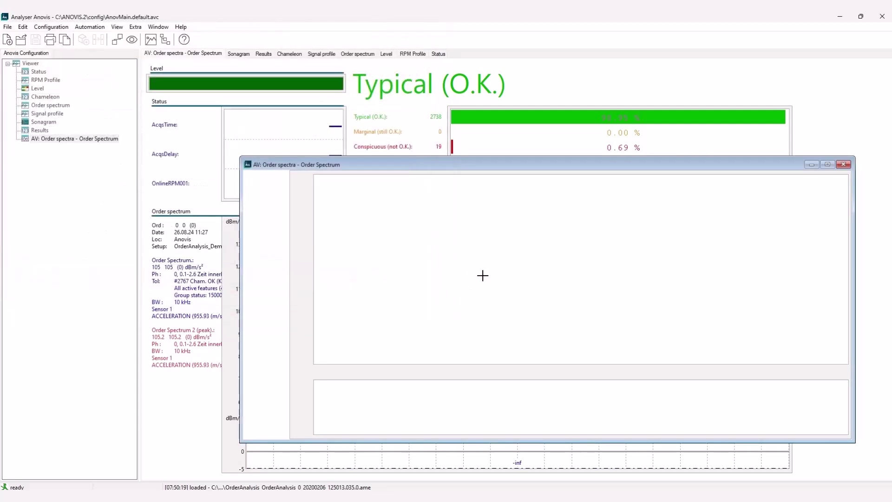
Add all OrderAnalysis_0_20200206 result files from Ame_Offline to Class 0 in the analysis viewer's class editor
right_click(478, 255)
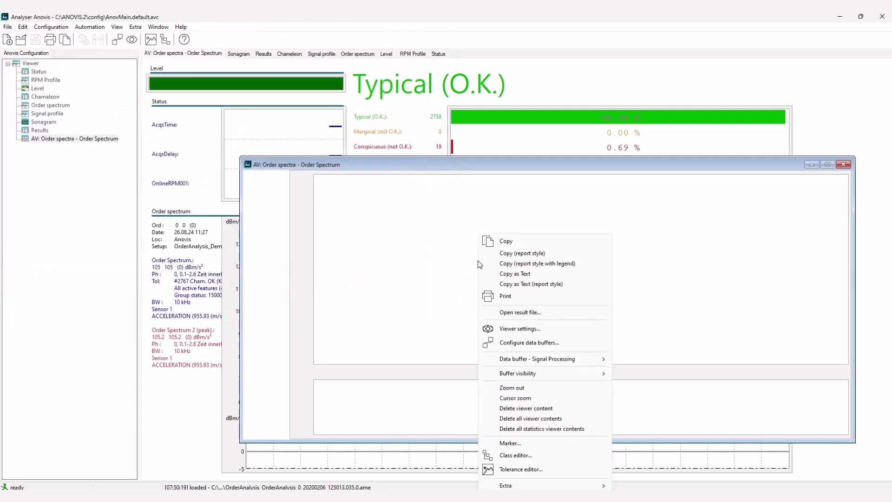
left_click(533, 455)
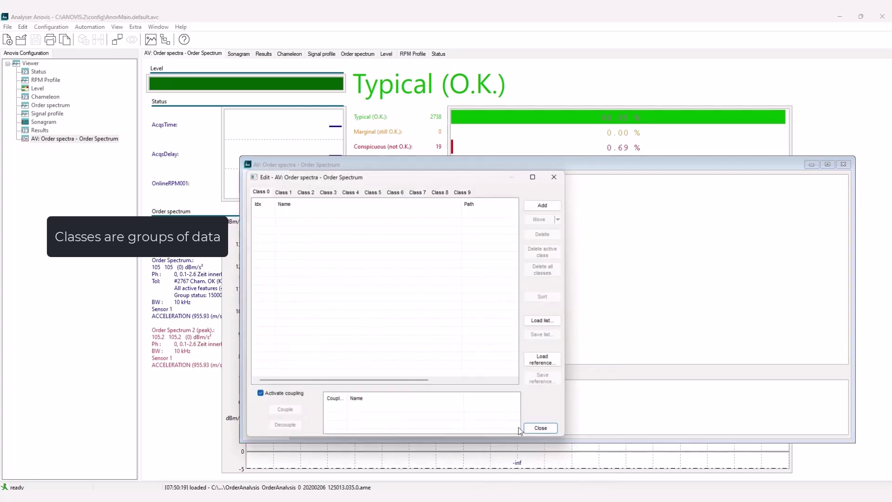
left_click(543, 206)
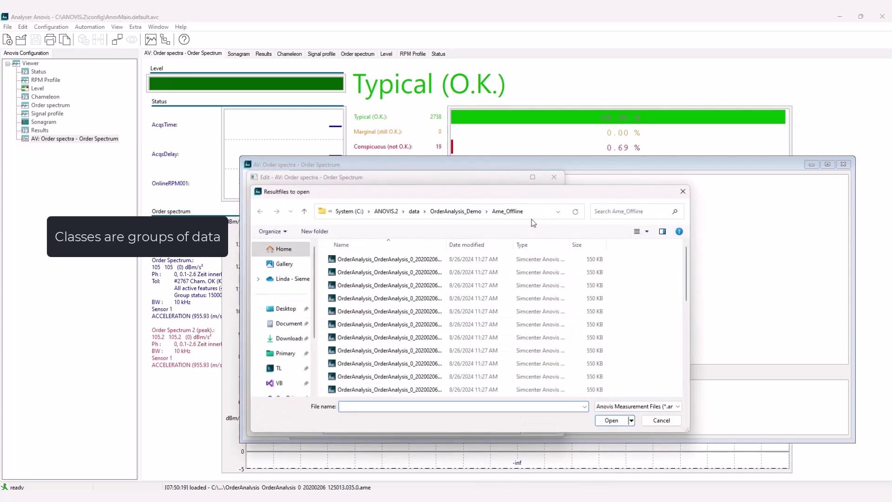
left_click(427, 259)
scroll(428, 265, "down", 5)
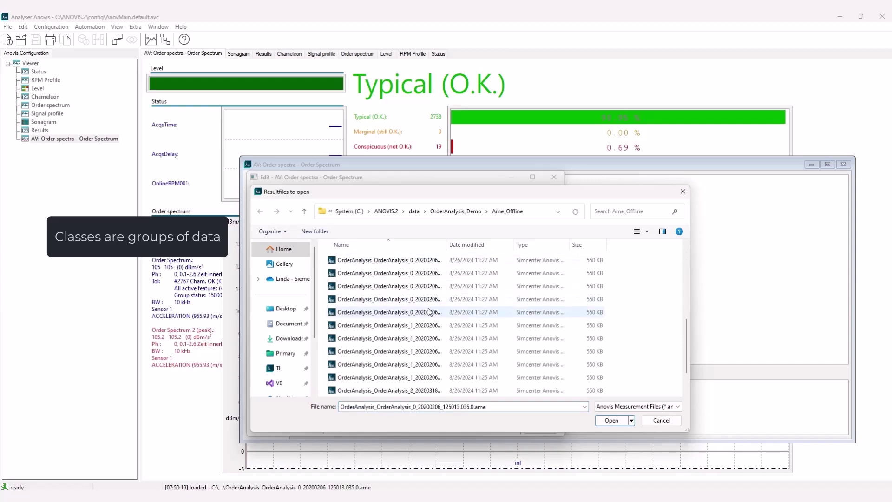
key("ctrl+a")
left_click(606, 422)
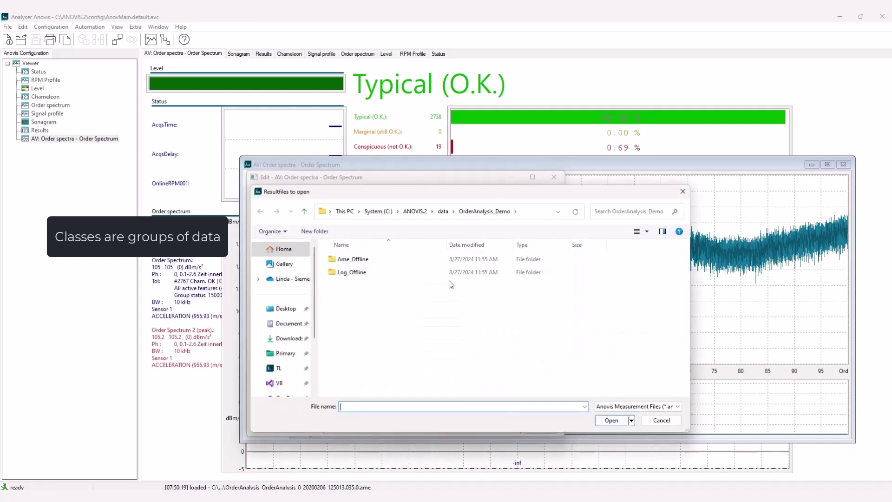
Add the four OrderAnalysis_2_20200318 result files from Ame_Offline to Class 0
double_click(404, 260)
scroll(411, 333, "down", 3)
left_click(422, 352)
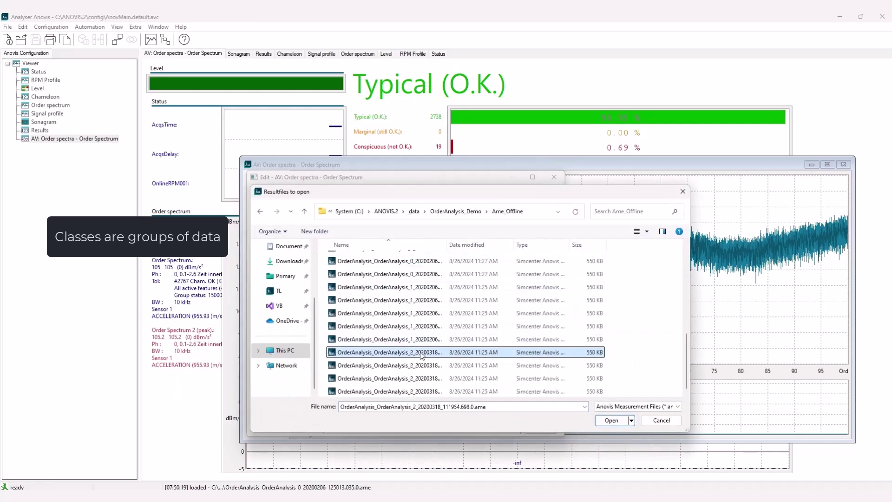
left_click(423, 392, "shift")
left_click(608, 421)
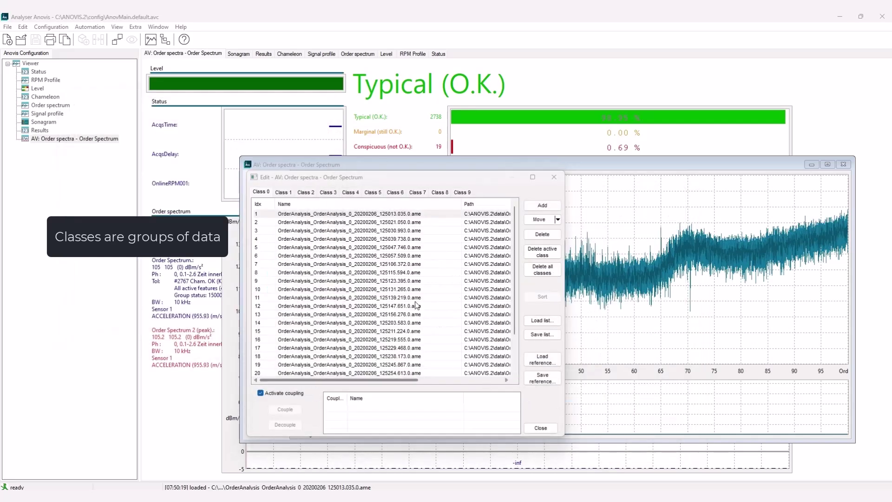
scroll(415, 304, "down", 2)
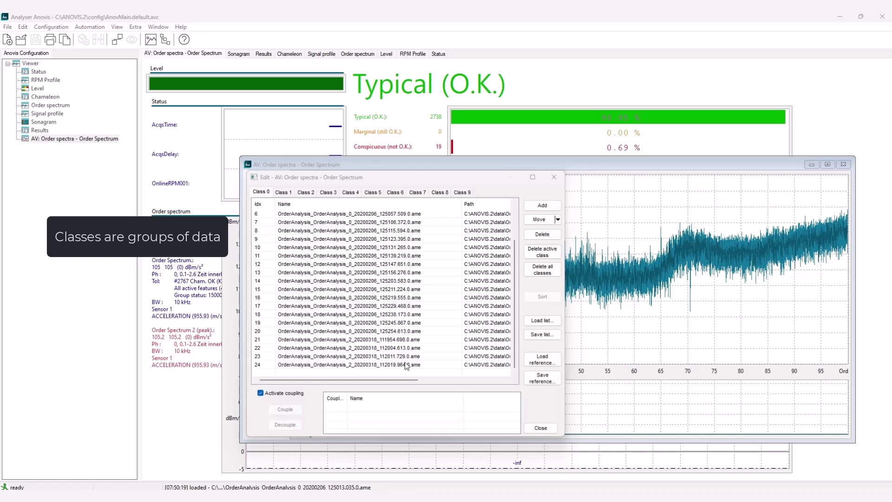
left_click(405, 363)
left_click(394, 339, "shift")
left_click(539, 219)
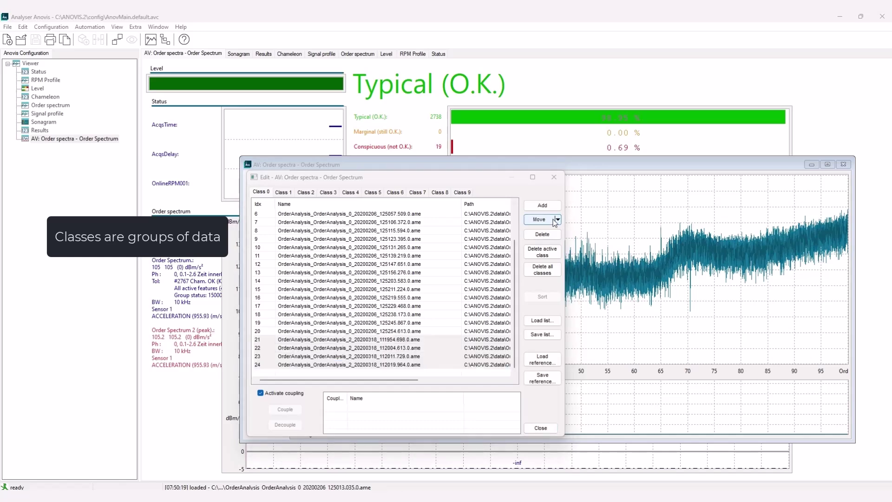
left_click(330, 232)
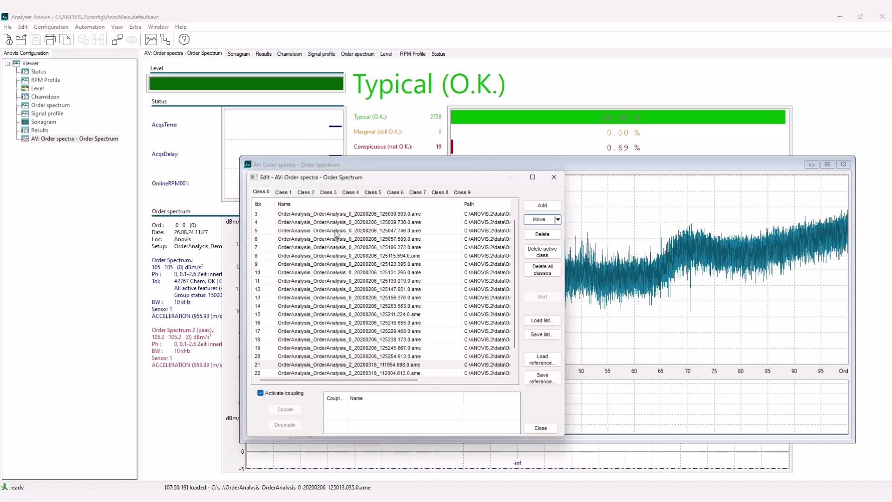
Close the class editor, then maximize the order spectra analysis viewer and narrow its order axis to about 10 to 12.4
left_click_drag(431, 178, 250, 84)
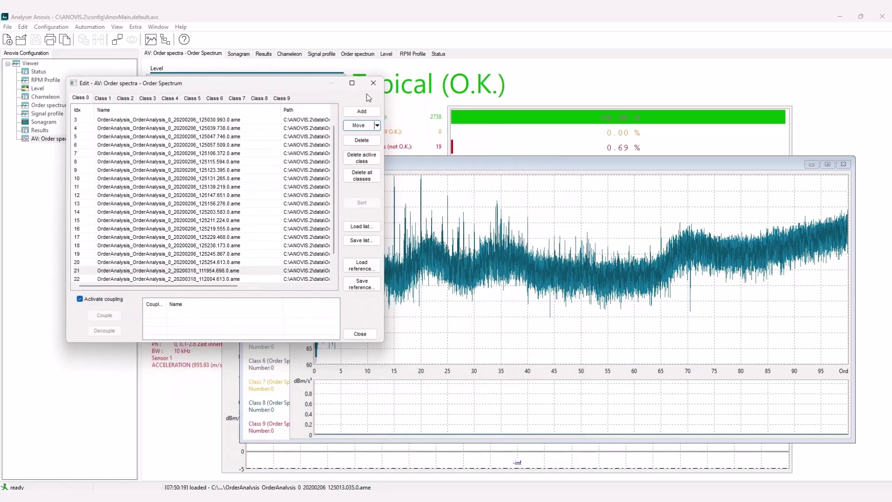
left_click(373, 83)
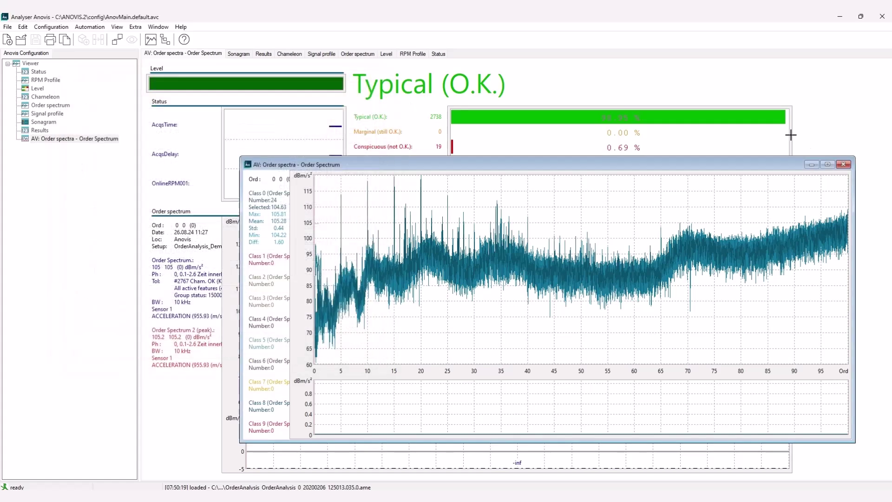
left_click(830, 166)
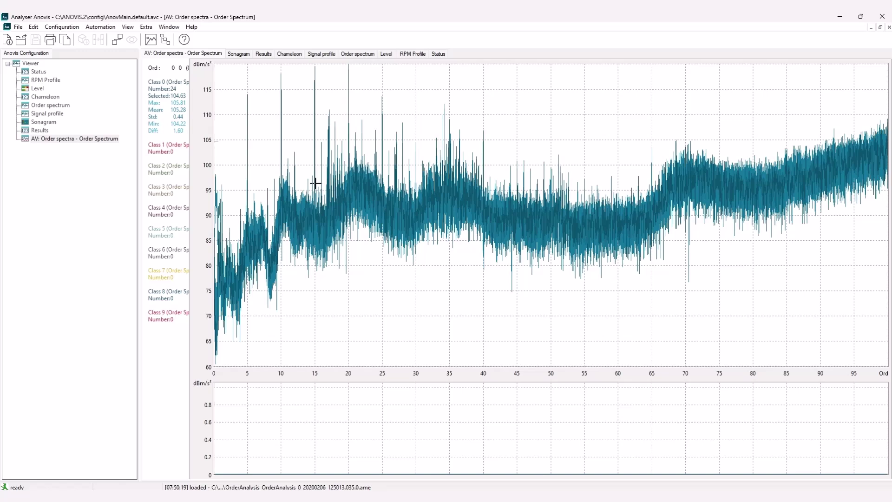
scroll(283, 373, "up", 3)
scroll(283, 373, "up", 8)
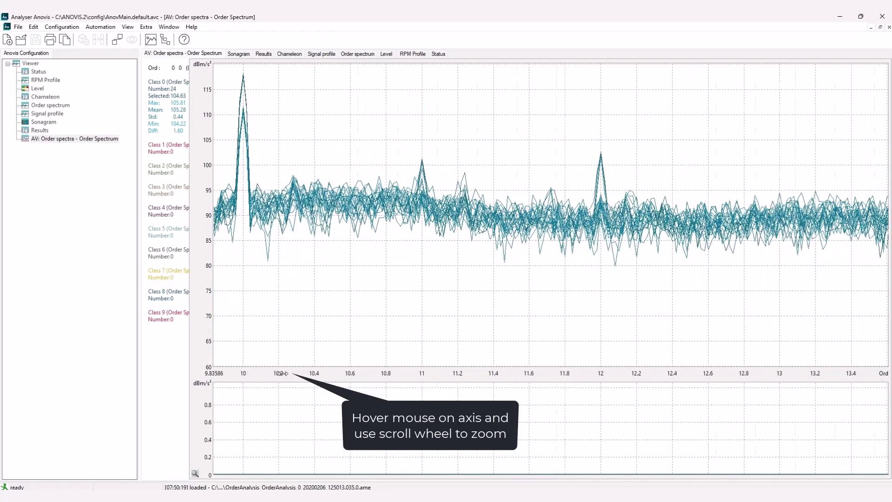
scroll(281, 373, "up", 2)
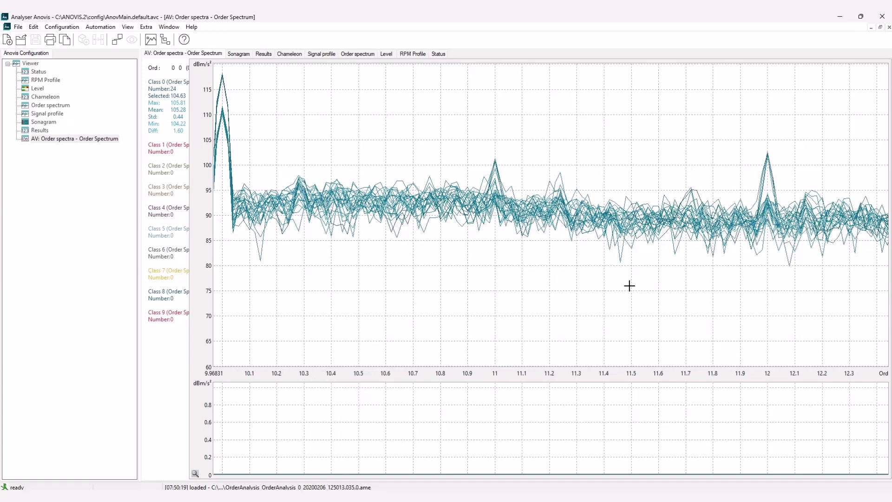
Reopen the class editor, highlight the upper curve at the order 12 peak, and move OrderAnalysis_2_20200318_111954.698.0.ame to Class 1
right_click(295, 85)
left_click(346, 306)
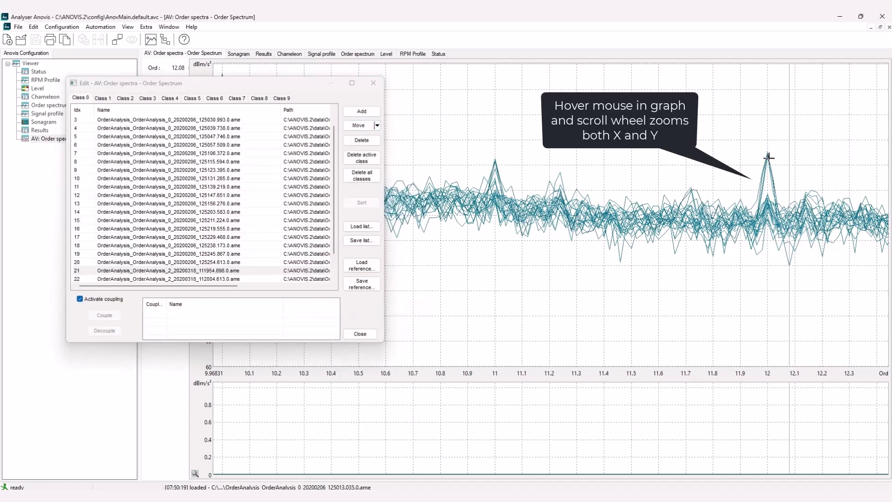
scroll(767, 158, "up", 5)
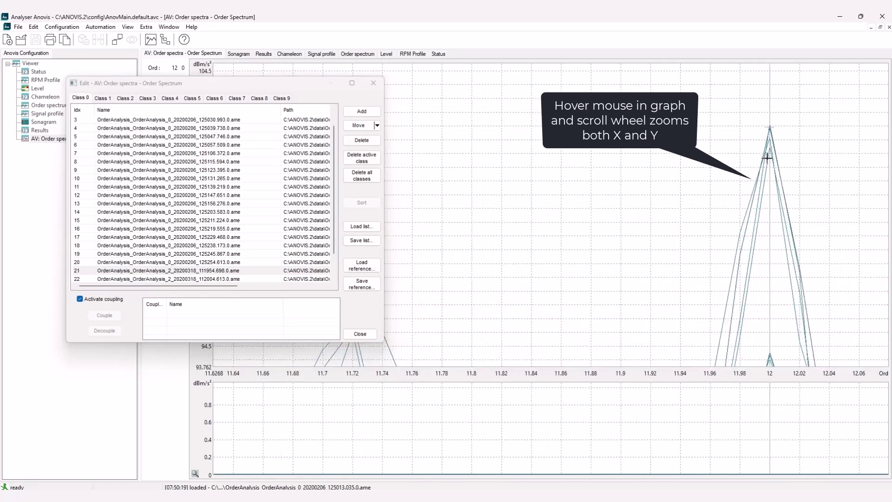
scroll(767, 158, "up", 3)
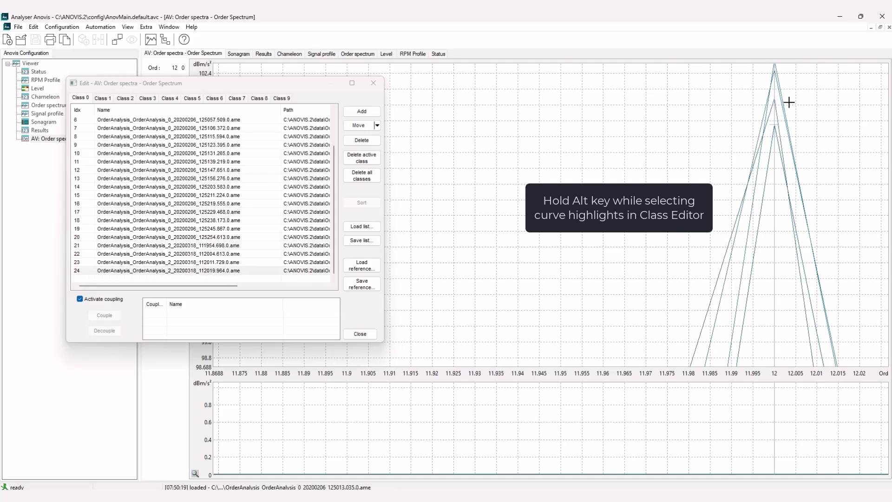
key("alt")
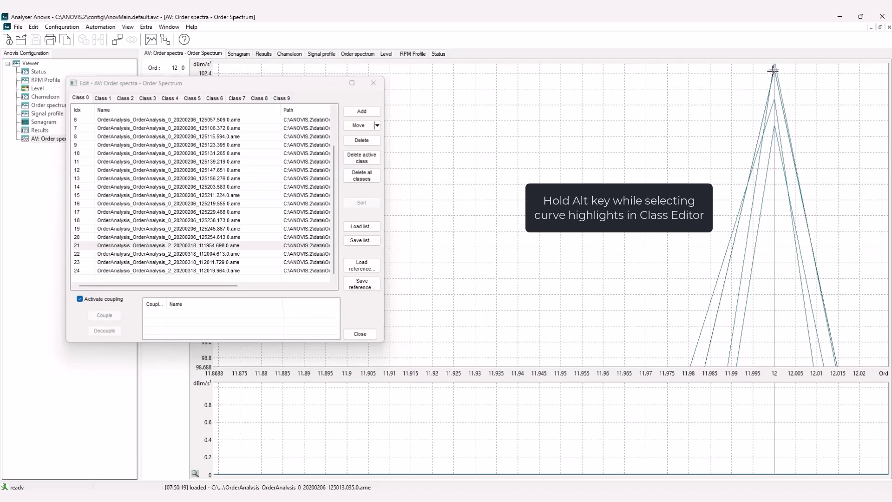
left_click(233, 247)
left_click(370, 124)
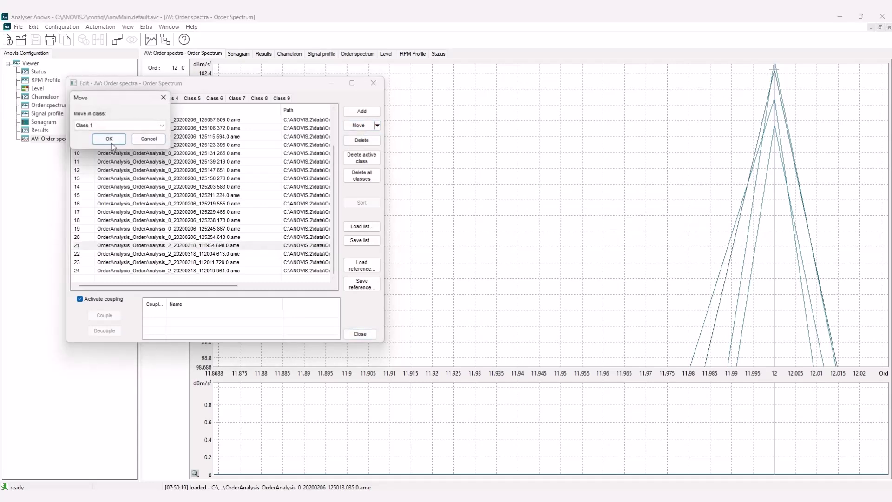
left_click(110, 141)
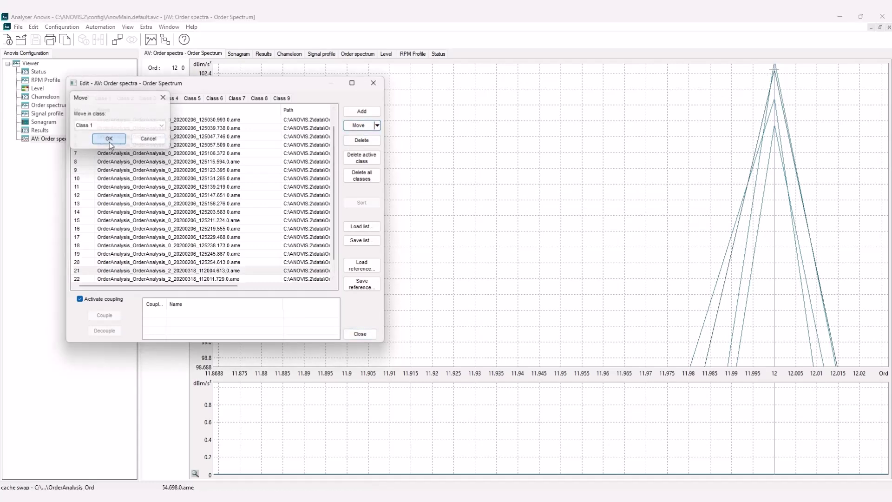
Pick the two lower curves at the order 12 peak and move their files, 112004.613.0.ame and 112019.964.0.ame, to Class 1
left_click(775, 103)
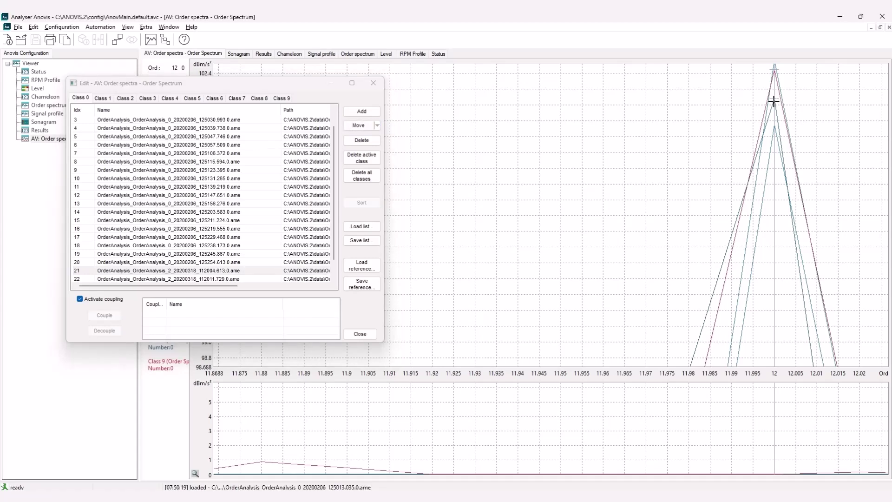
left_click(370, 130)
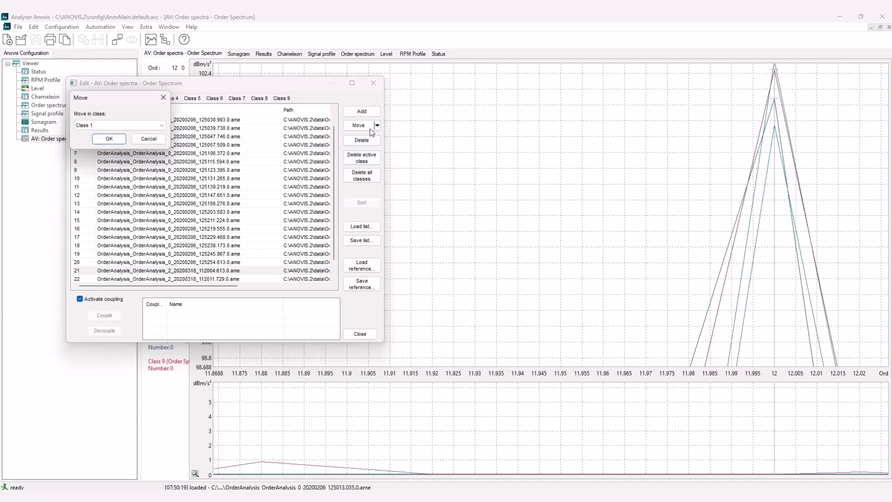
left_click(115, 139)
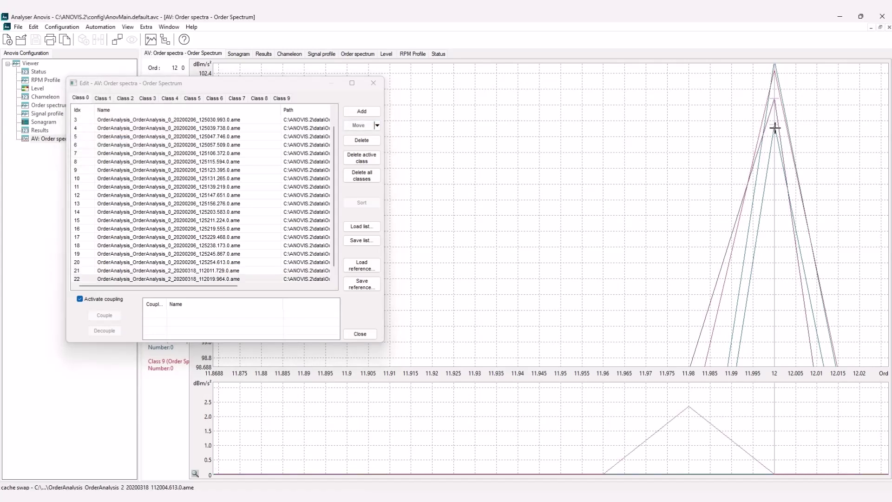
left_click(358, 125)
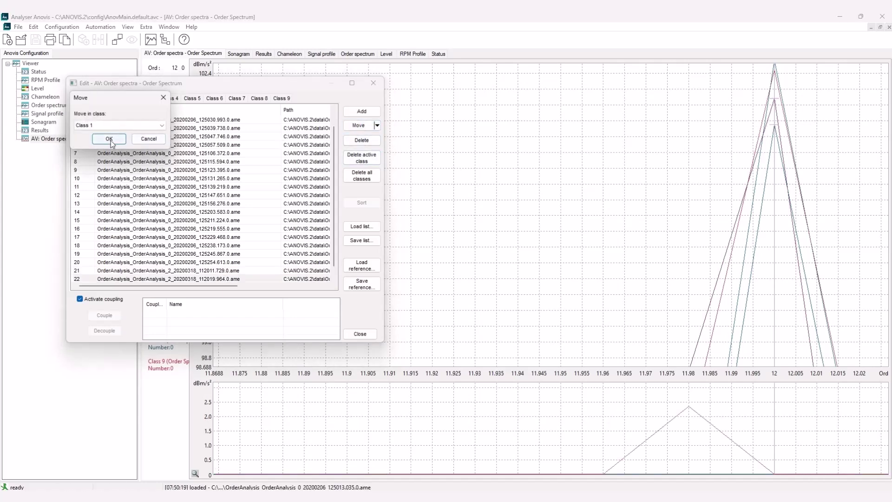
left_click(110, 140)
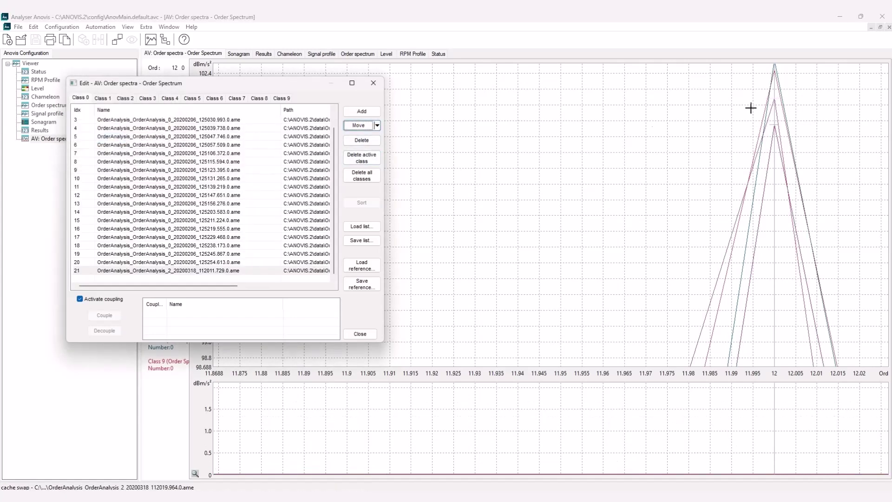
Pick the remaining upper curve at the order 12 peak and move its file, OrderAnalysis_2_20200318_112011.729.0.ame, to Class 1
left_click(774, 65)
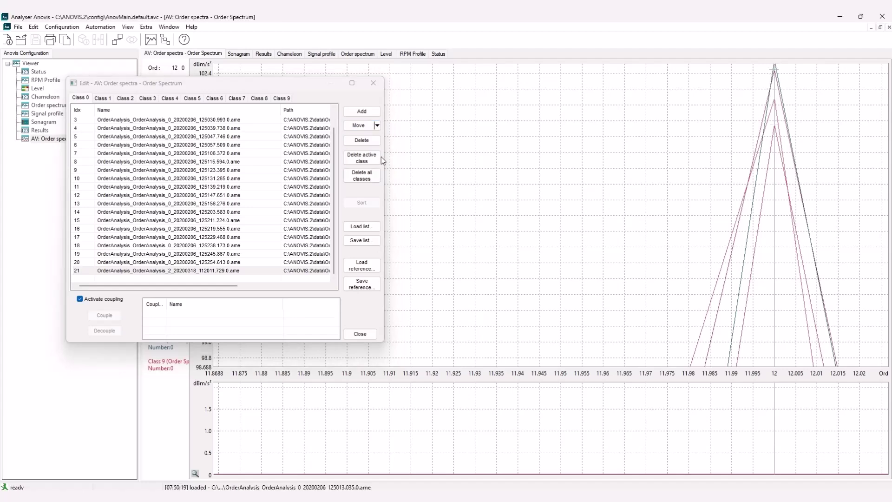
left_click(370, 127)
left_click(110, 141)
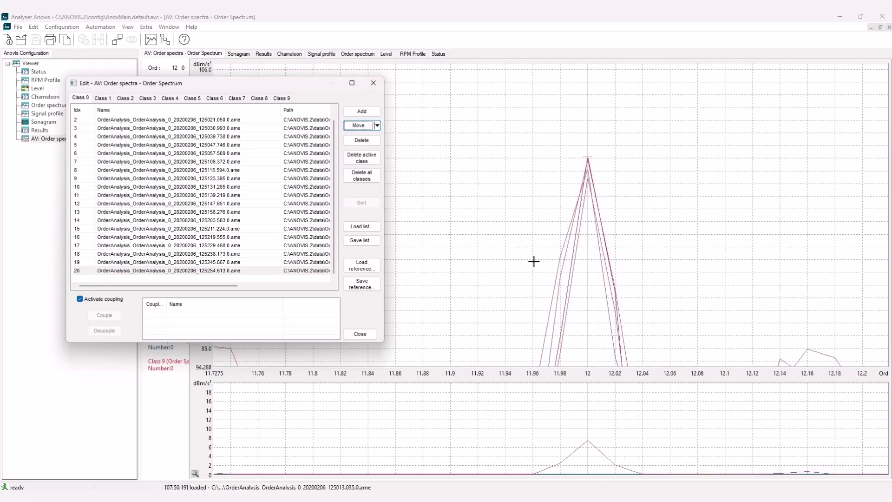
Close the class editor and narrow the order spectra analysis viewer's order axis to about 9.5 to 12.3
double_click(517, 252)
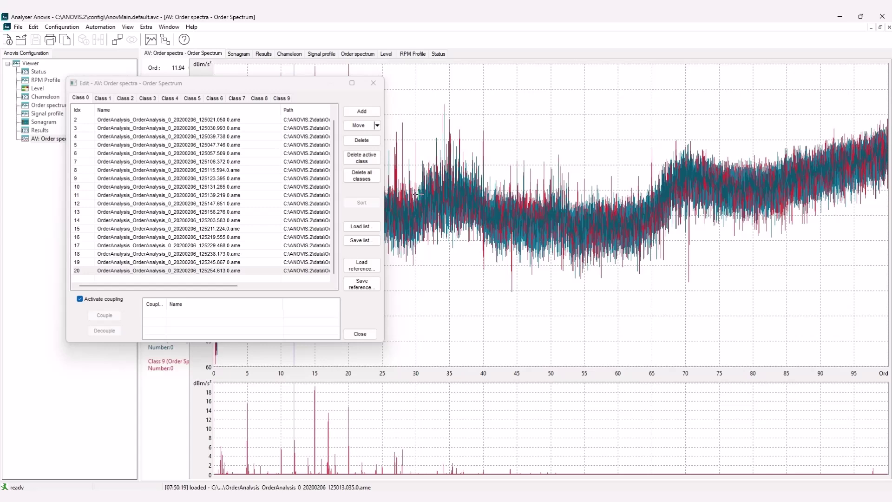
left_click(373, 83)
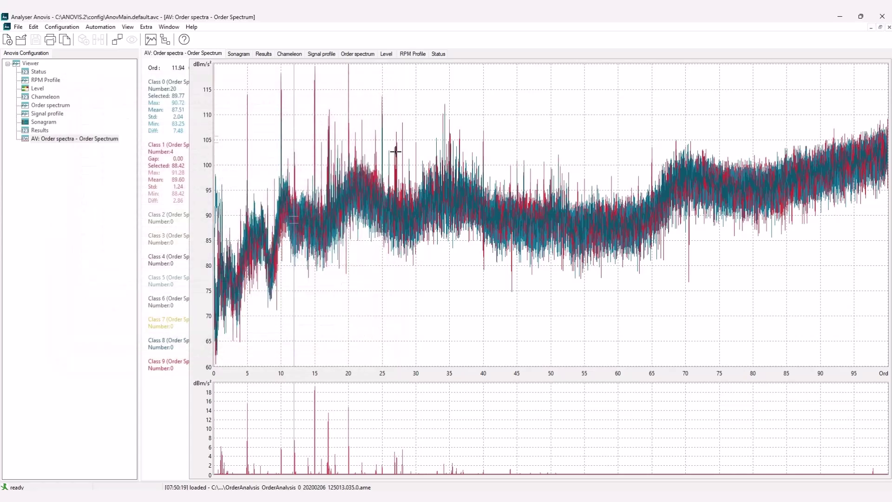
scroll(279, 371, "up", 8)
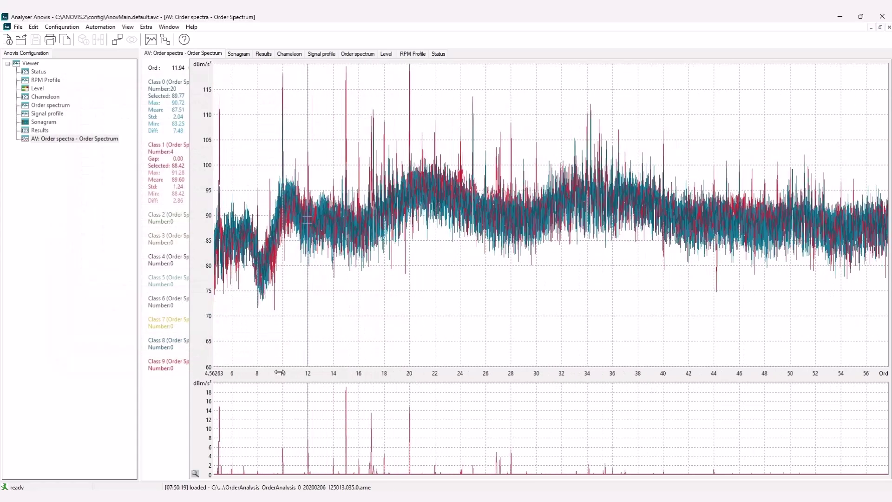
scroll(280, 372, "up", 4)
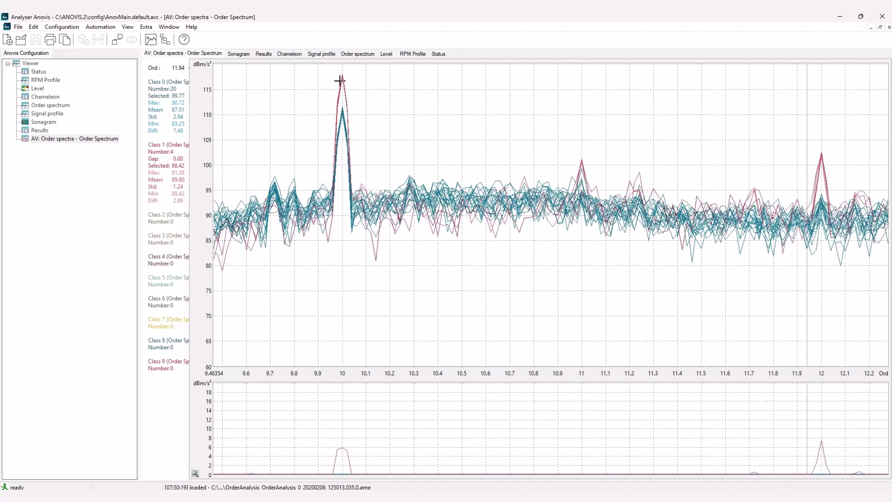
Set the analysis viewer to Statistics illustration with the std-curve and mean-curve shown and the single line hidden, and apply it
right_click(373, 405)
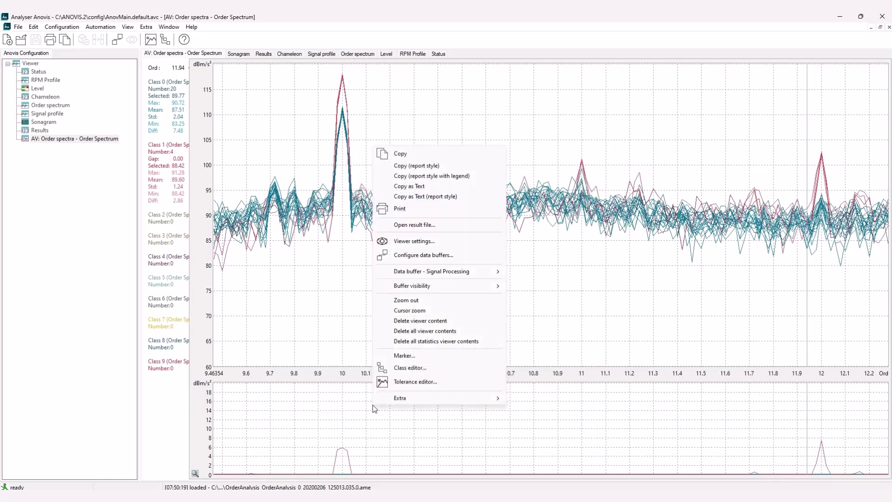
left_click(409, 244)
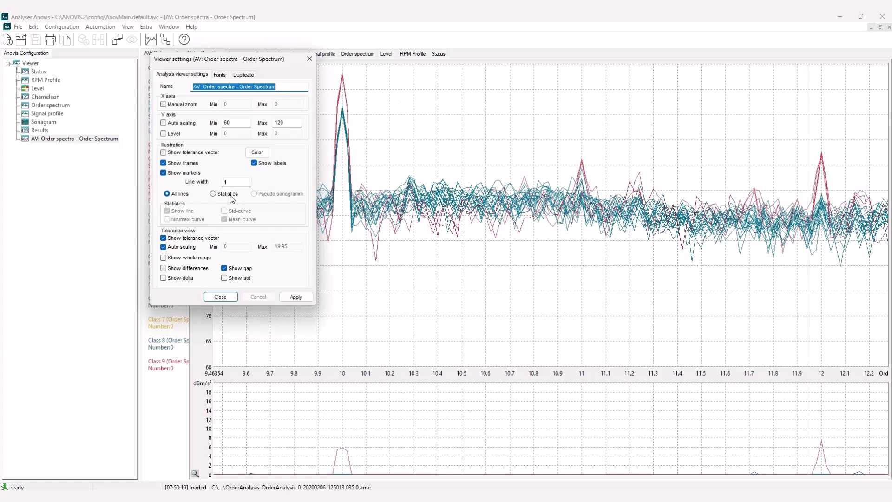
left_click(230, 195)
left_click(224, 212)
left_click(168, 212)
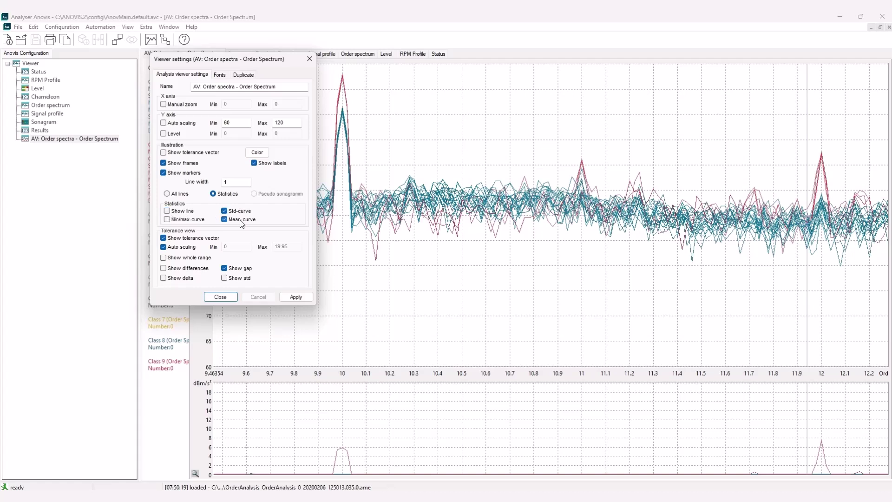
left_click(296, 297)
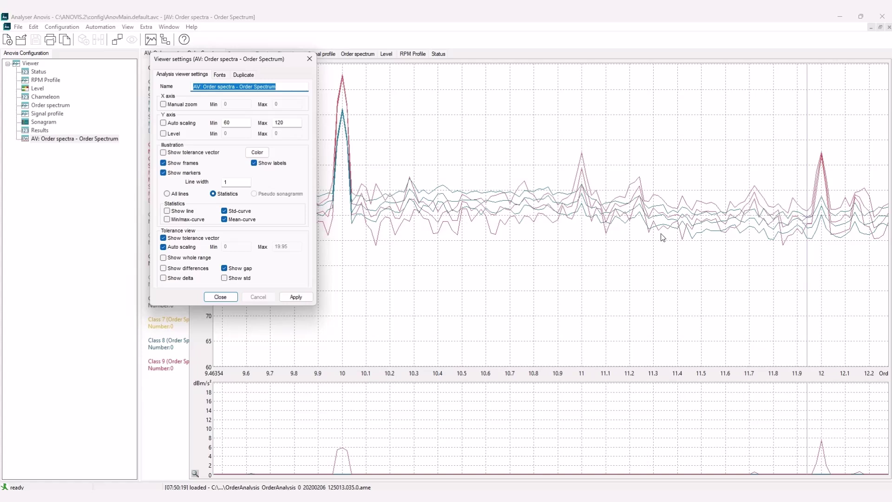
Switch the analysis viewer's illustration back to All lines, apply it, and close the viewer settings
left_click(167, 193)
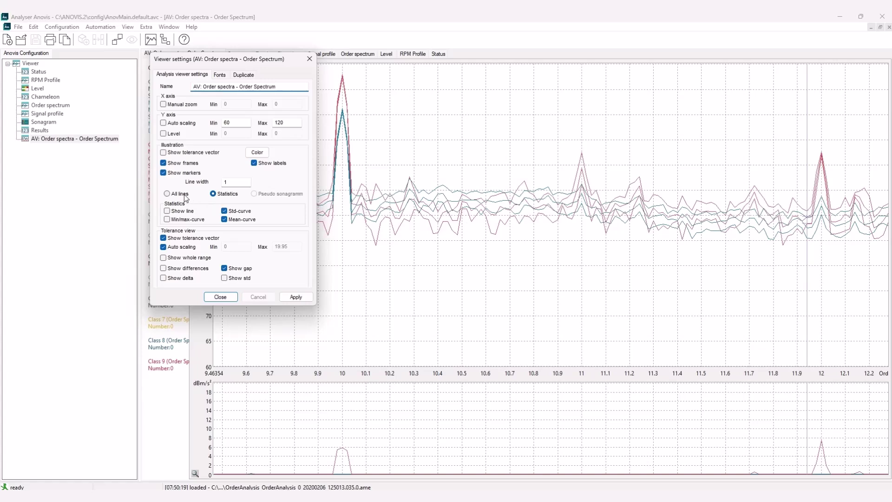
left_click(296, 297)
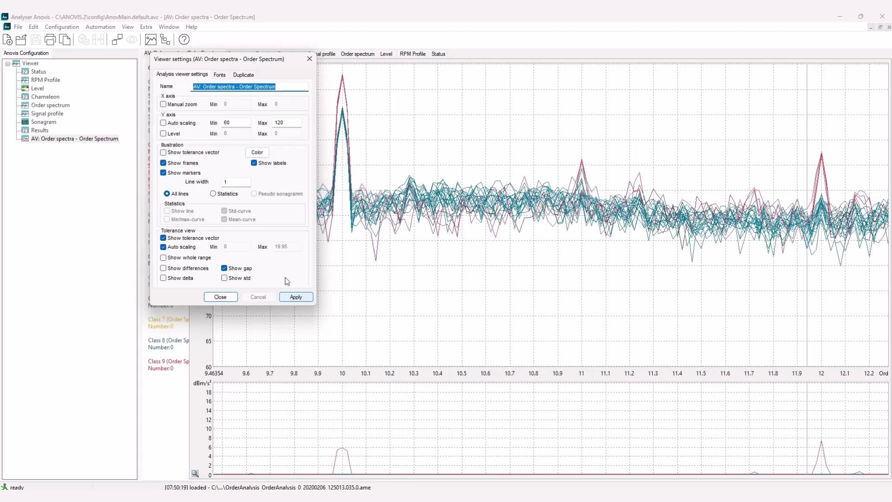
left_click(310, 62)
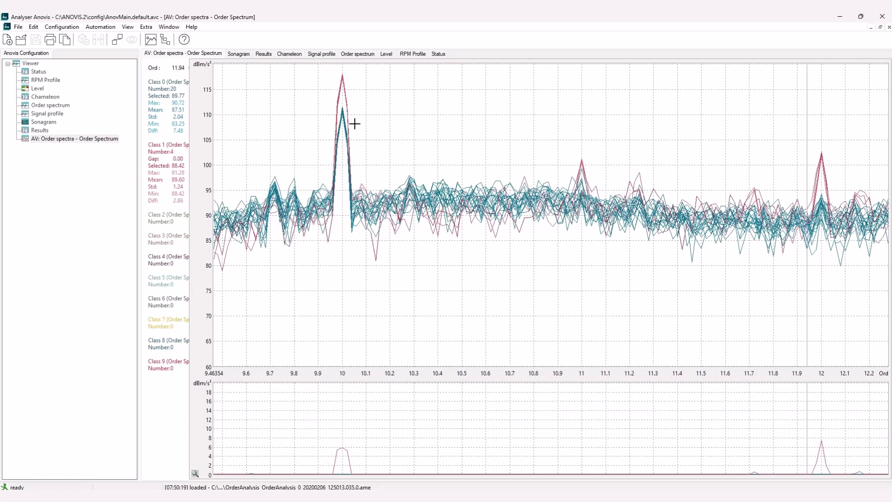
Place the cursor on the order 12 peak and on the order 10 peak to examine the class statistics there
left_click(822, 261)
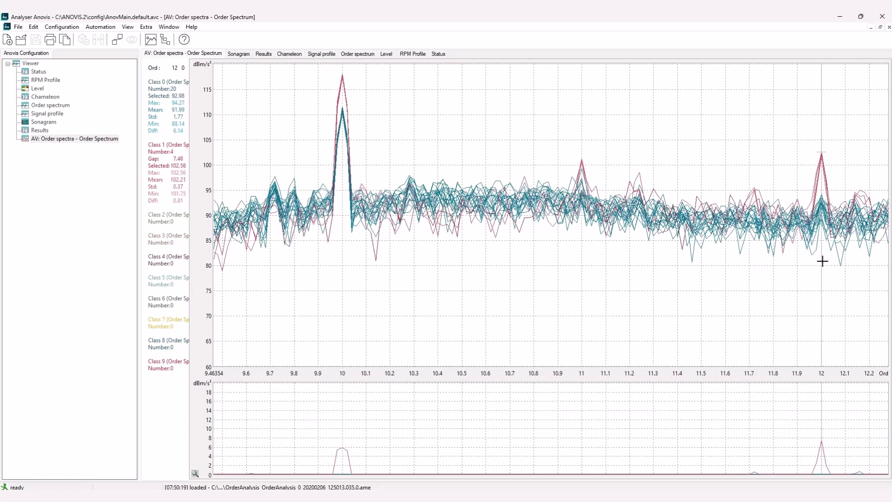
left_click(342, 179)
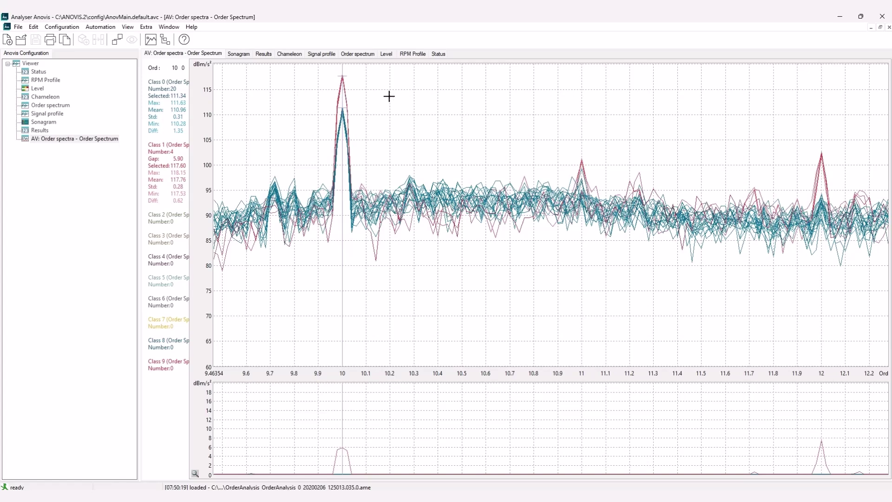
Open the Calculator beside the Class 0 statistics and calculate (114 - 110.96) / (3 * 0.31) for order 10
key("XF86Calculator")
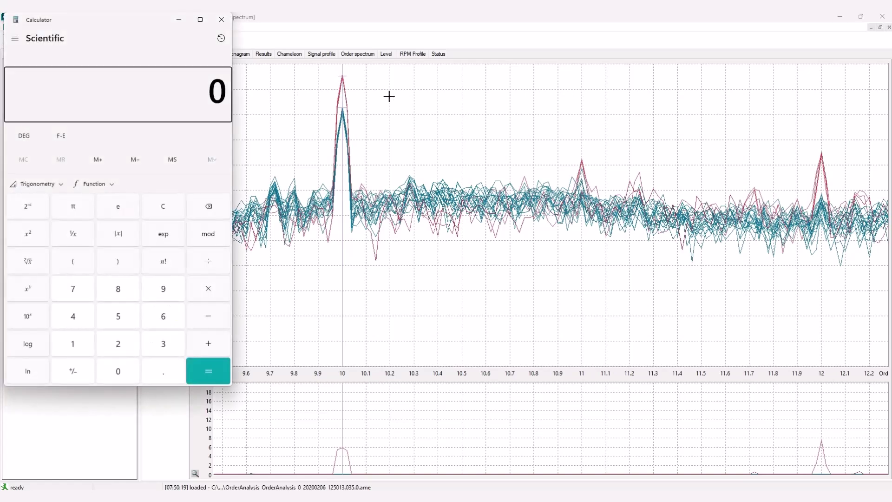
left_click_drag(148, 26, 621, 55)
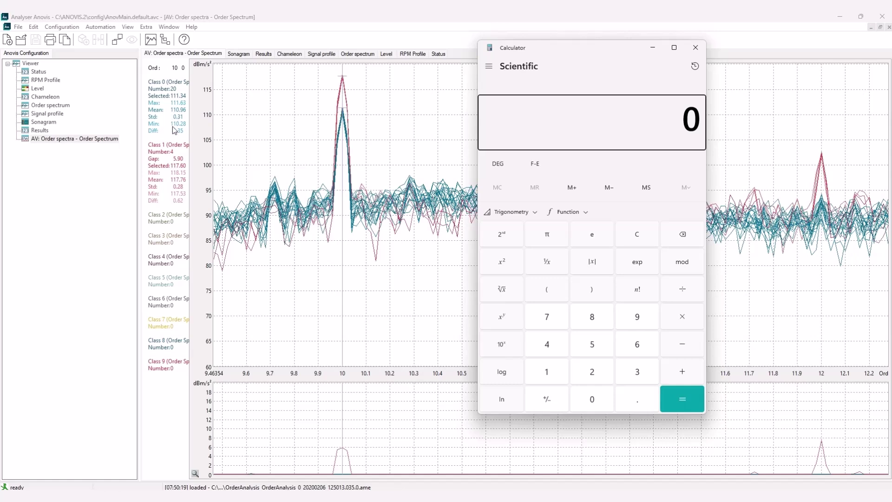
left_click(561, 62)
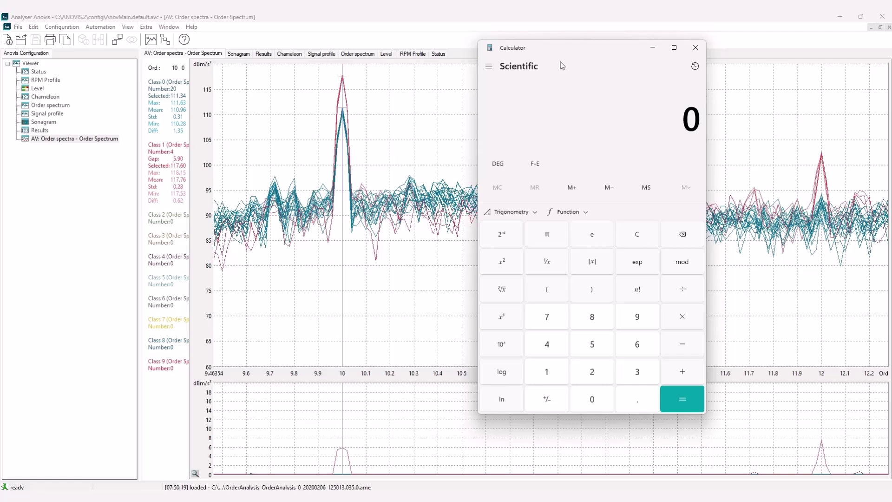
type("114 ")
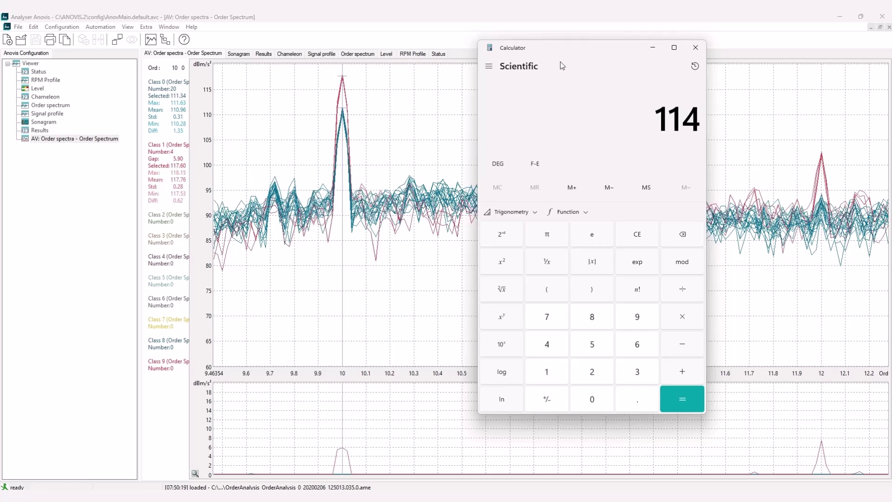
type("- 110.")
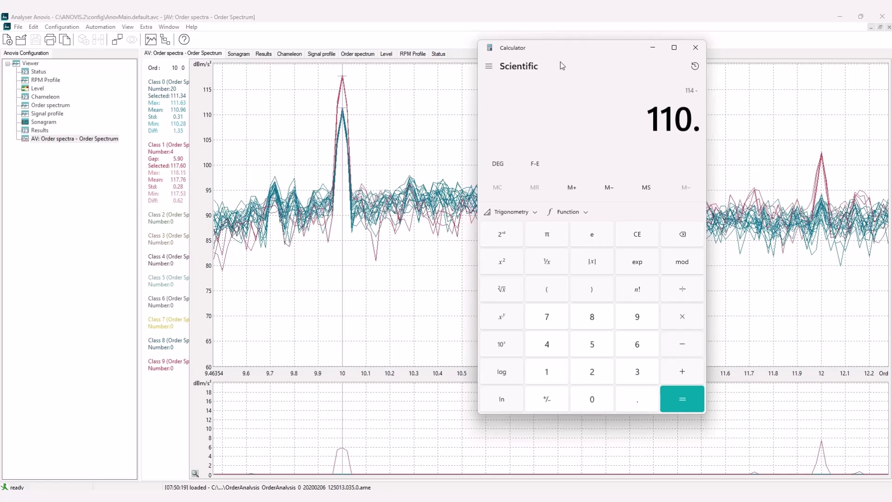
type("96")
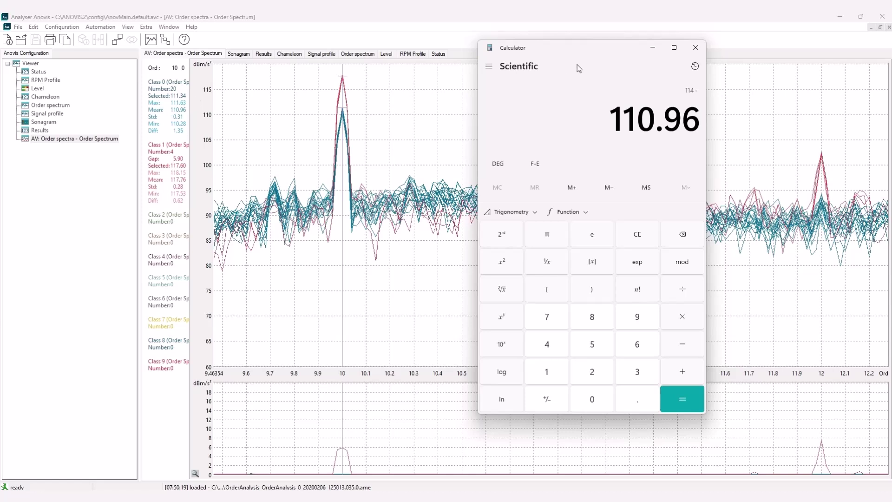
key("Return")
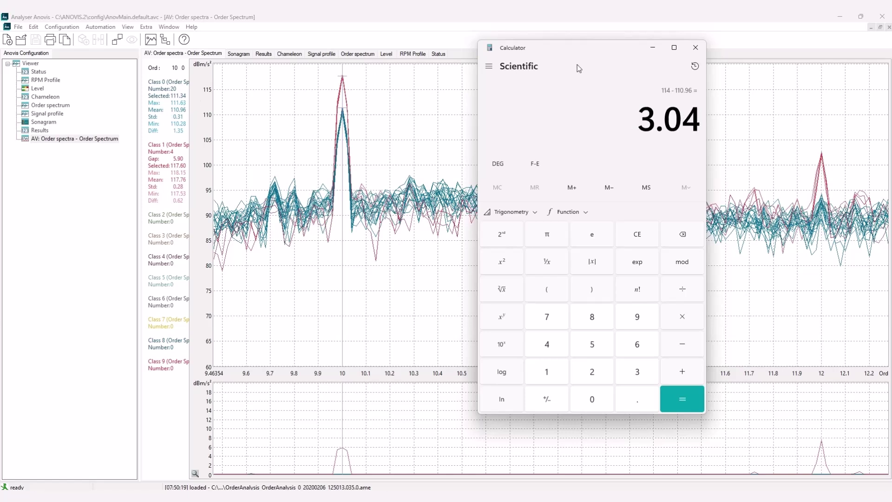
type("/(")
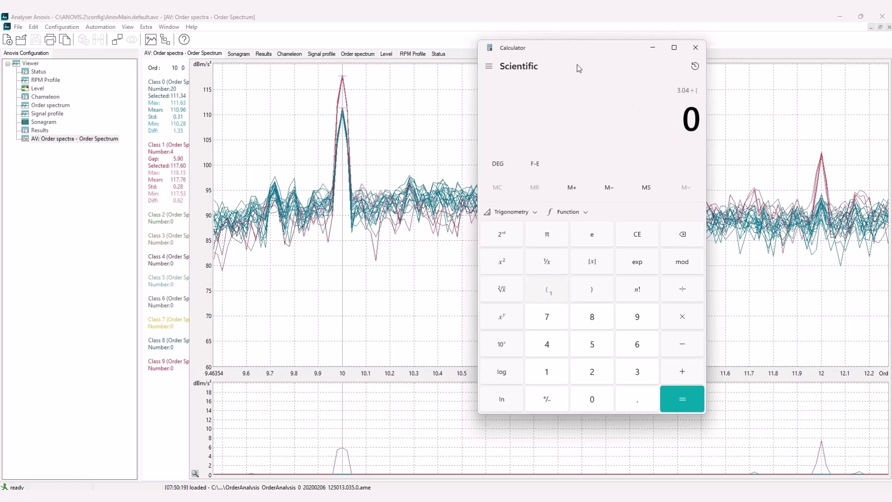
type("3*")
type("0.31)")
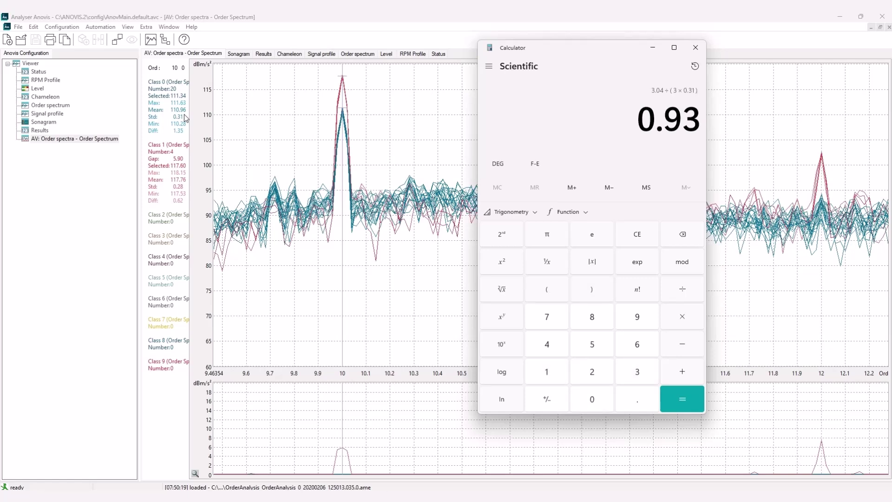
key("Return")
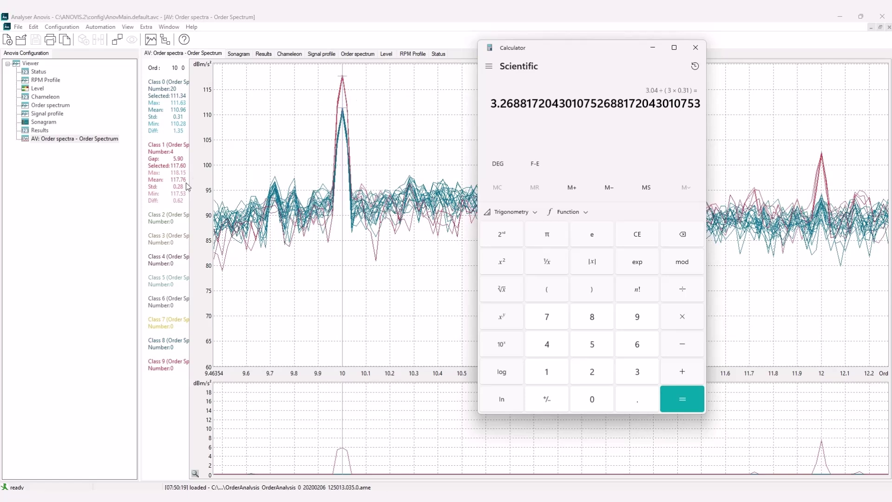
Calculate (117.76 - 114) / (3 * 0.28) from the Class 1 statistics at order 10, and close the Calculator
type("117.")
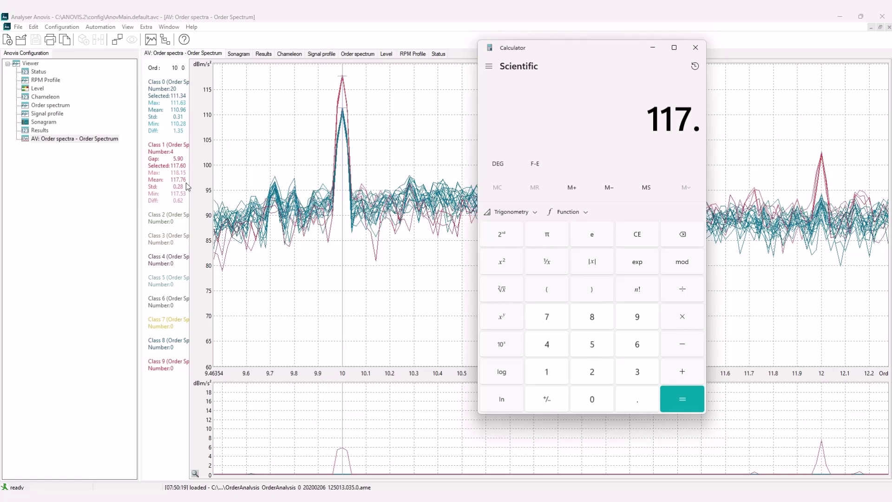
type("76 - 114")
key("Return")
type("/")
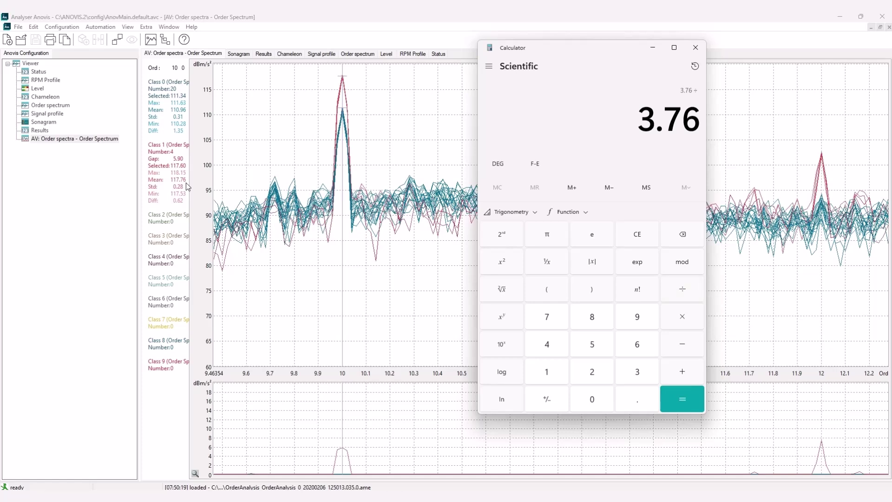
type("(3*")
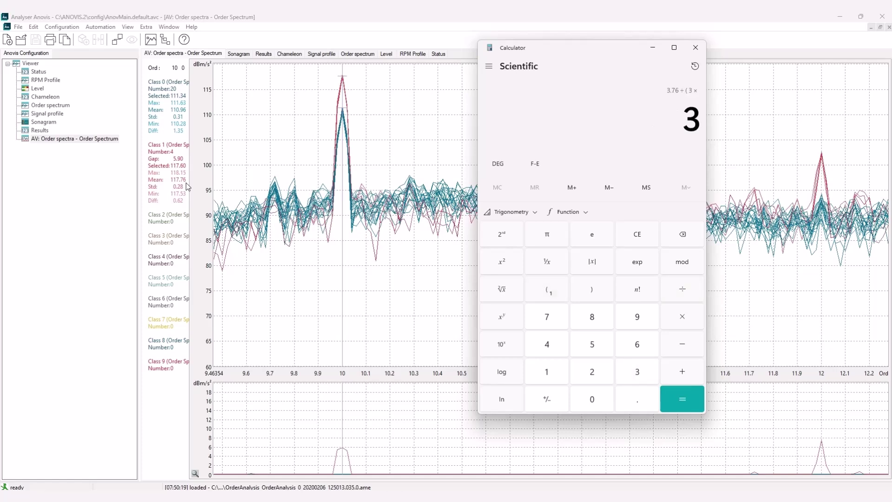
type("0.28)")
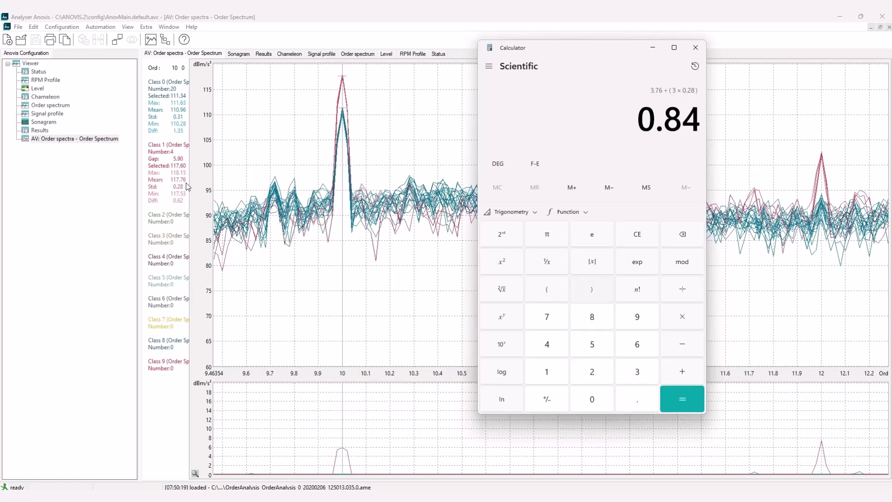
key("Return")
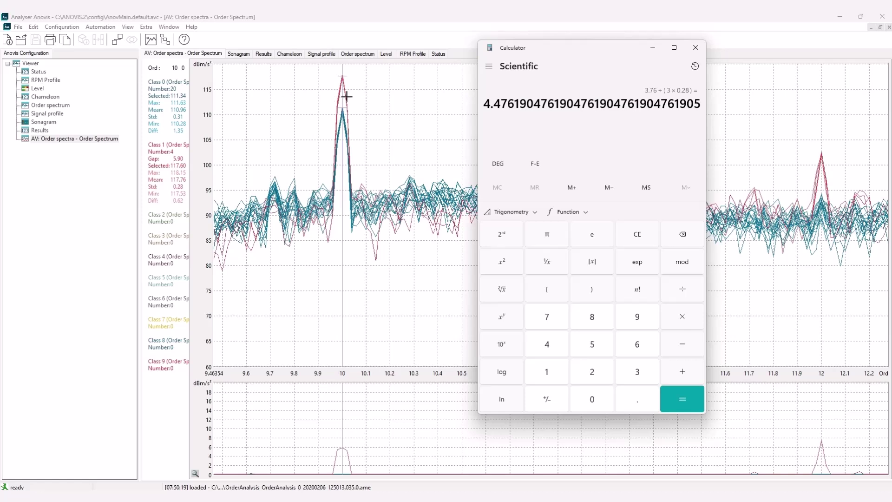
left_click(700, 49)
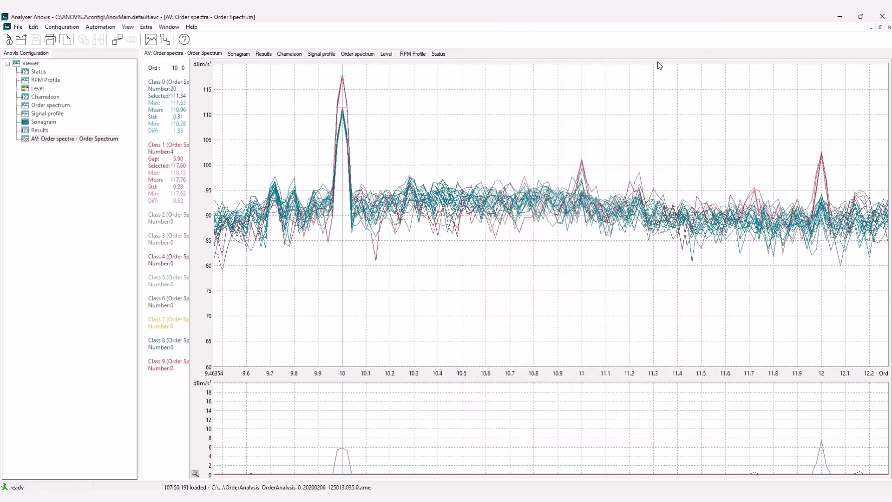
Switch to Simcenter Anovis Signal Processing and load the measurement setup OrderAnalysis_Demo.ams from the config folder
left_click(736, 501)
left_click(702, 422)
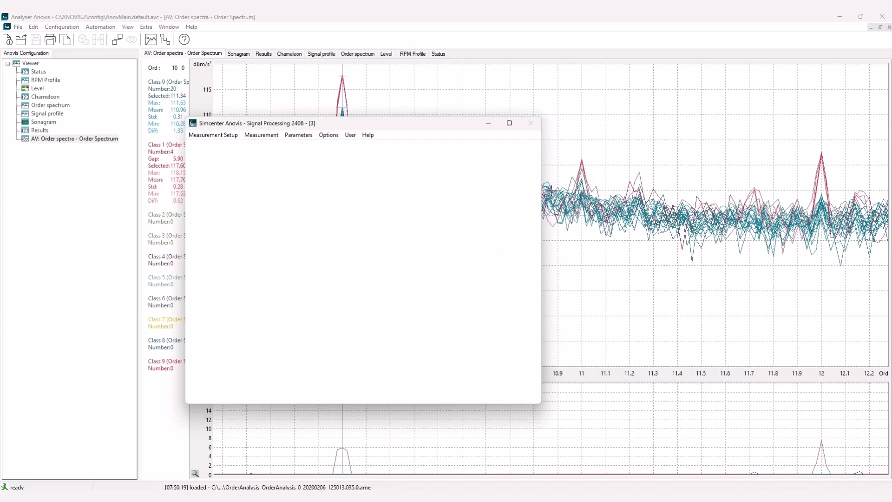
left_click(224, 134)
left_click(216, 146)
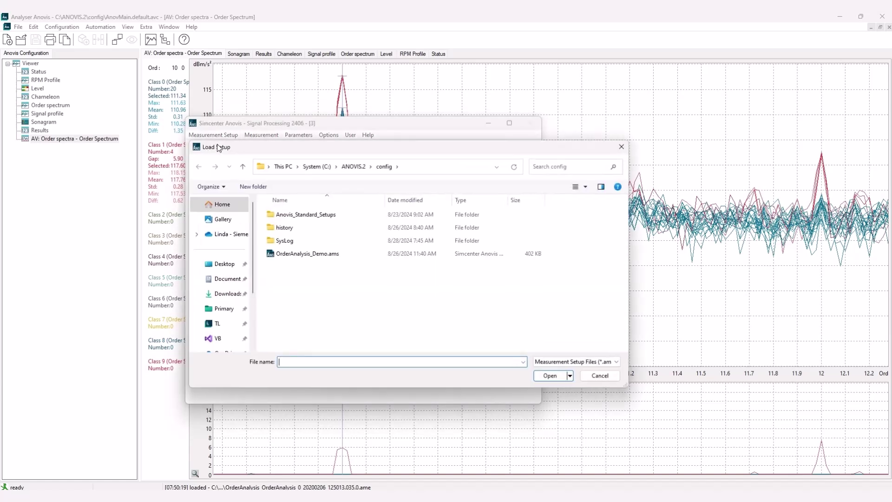
double_click(305, 255)
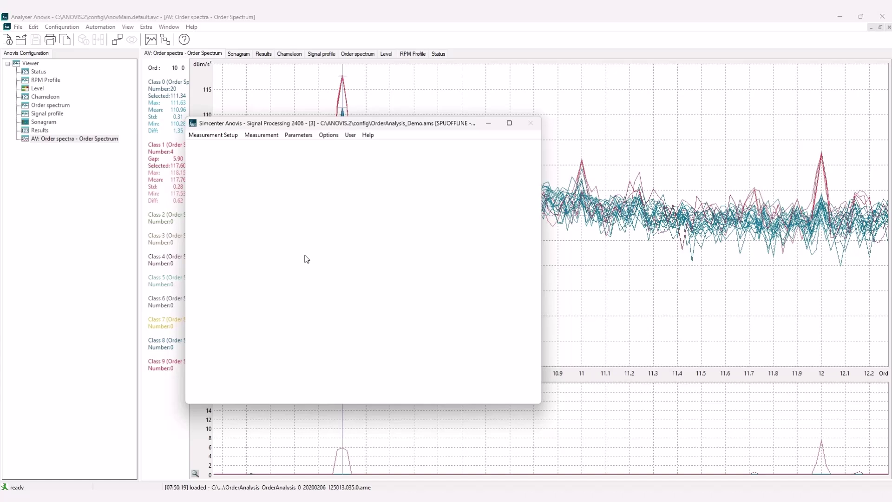
Save the measurement setup as OrderAnalysis_Demo_Metric.ams in the config folder, copying the existing Chameleon files for the new setup
left_click(215, 135)
left_click(216, 166)
left_click(301, 344)
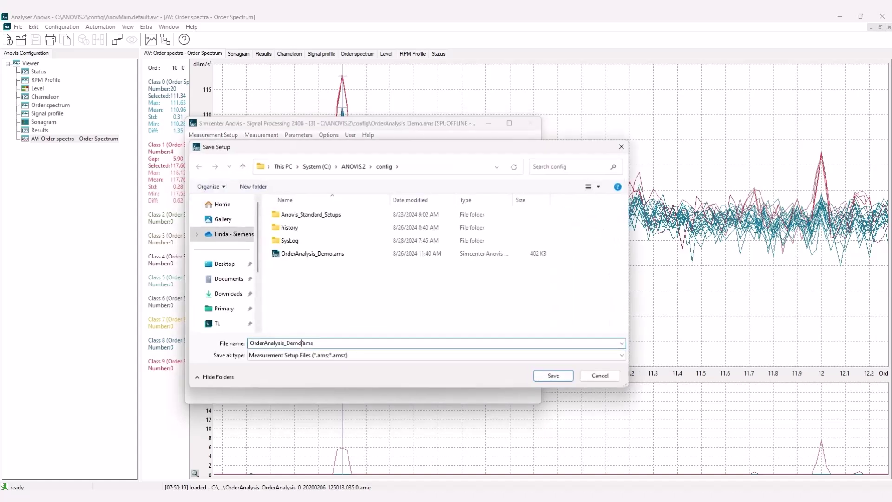
type("1")
key("Return")
key("Tab")
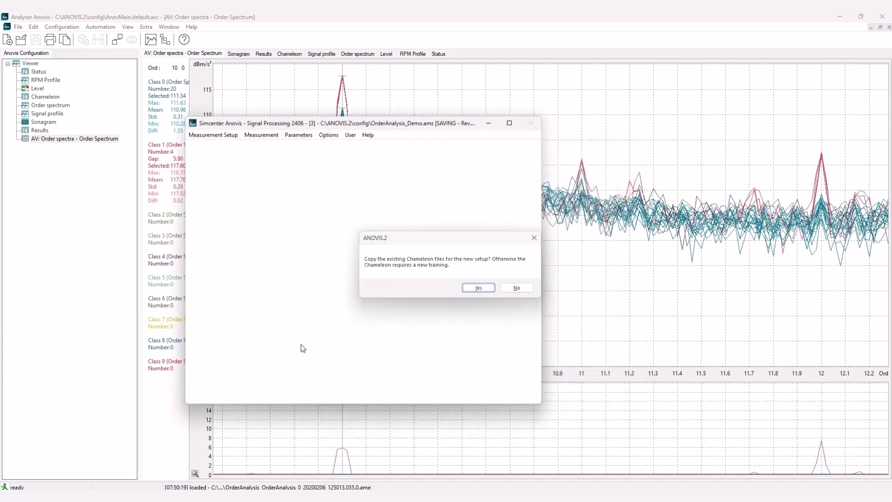
key("Return")
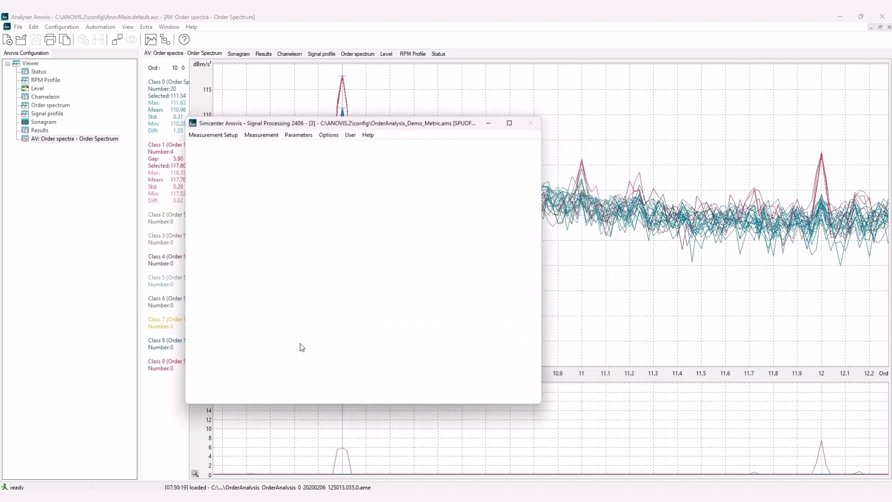
Open the Order Levels feature configuration and bring up its Motor unbalance entry for editing
left_click(303, 135)
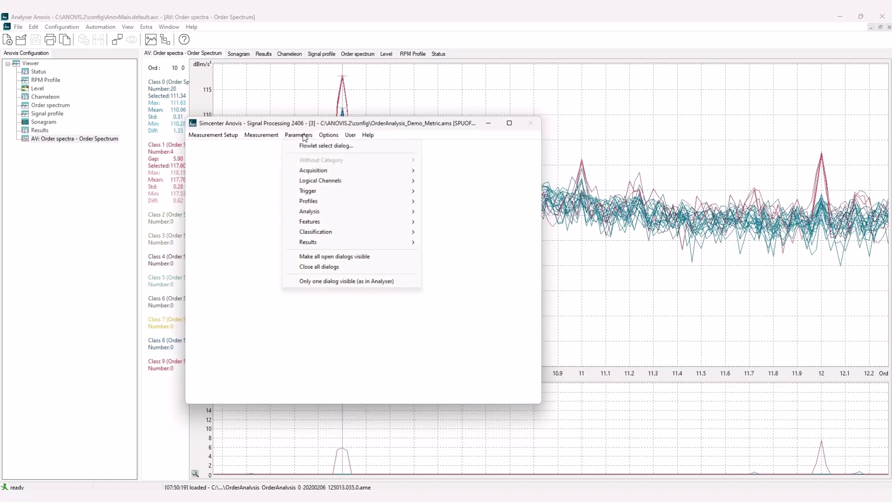
mouse_move(385, 222)
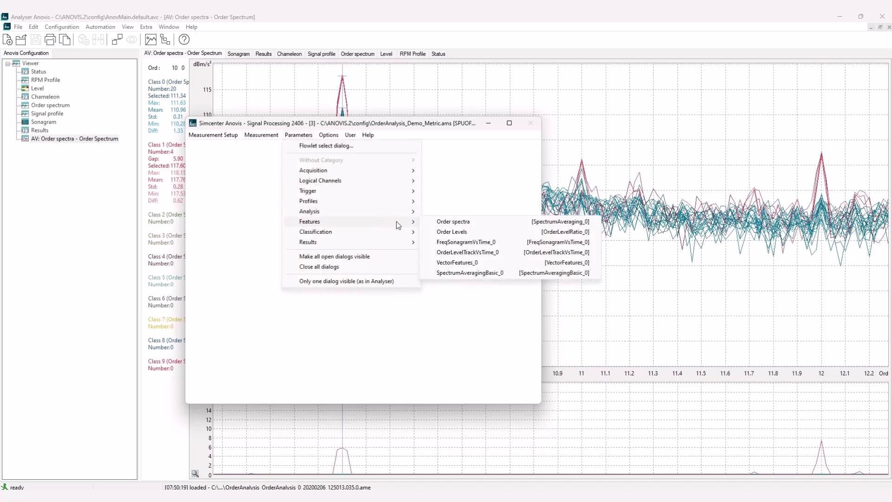
left_click(447, 232)
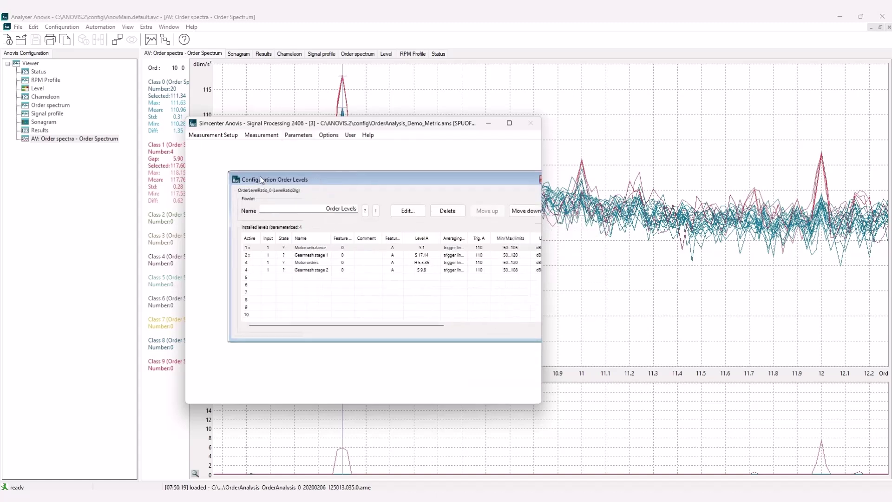
left_click_drag(233, 162, 239, 157)
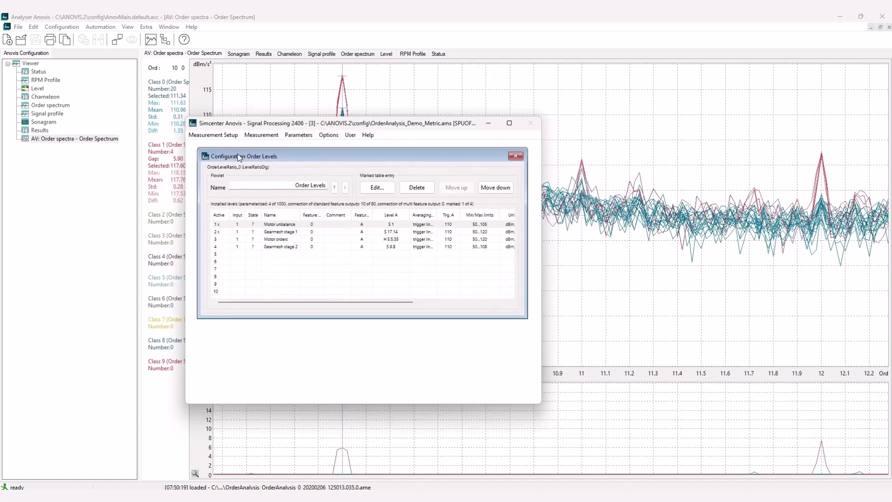
left_click(288, 225)
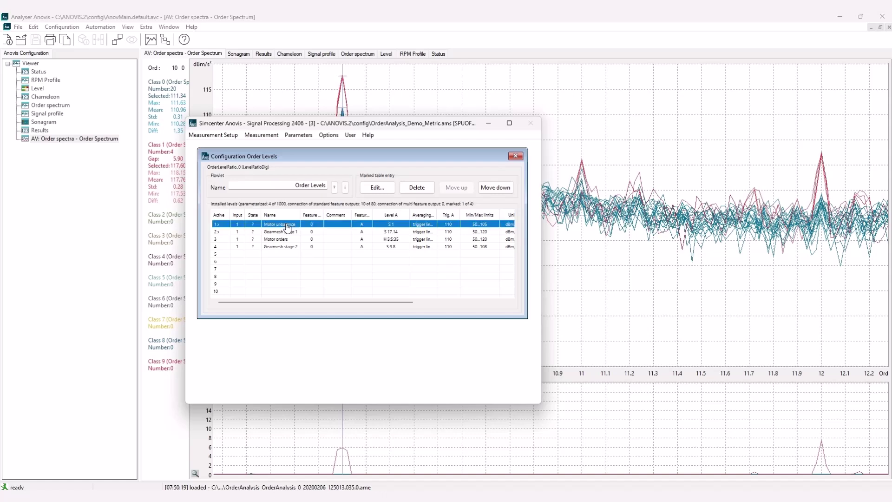
double_click(288, 226)
left_click_drag(539, 220, 326, 146)
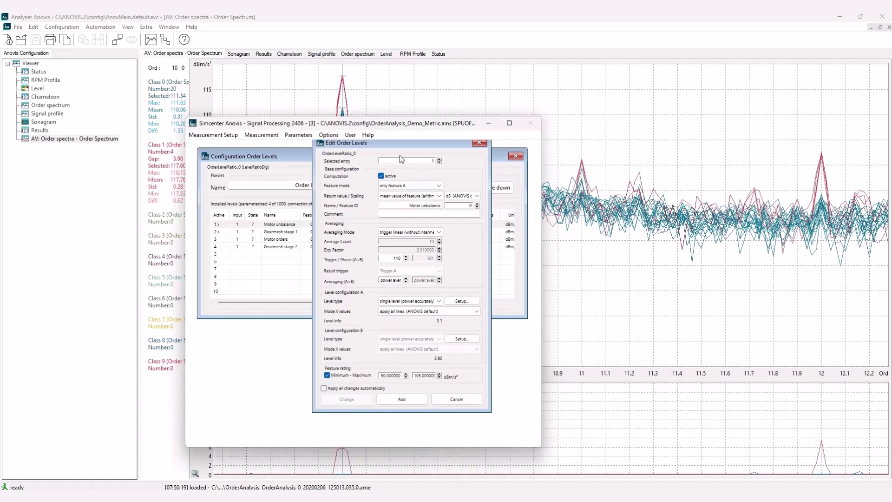
left_click_drag(410, 147, 406, 153)
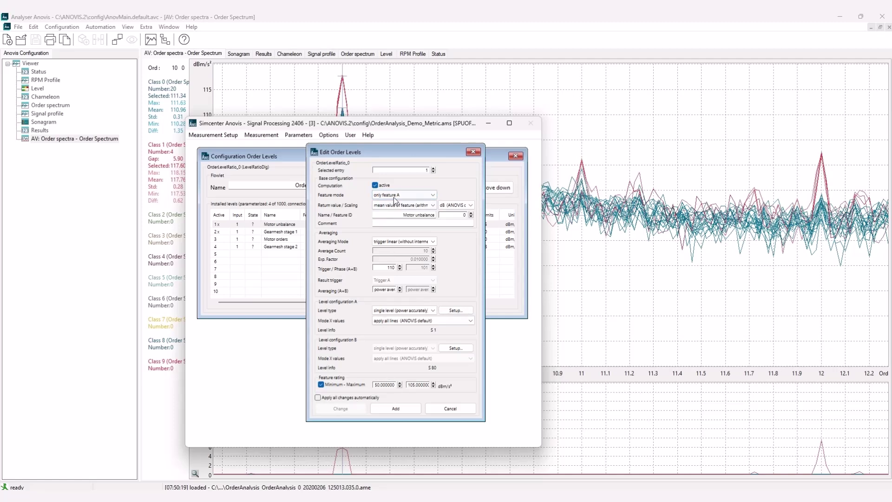
Name the order level MyNewMetric and set the start order of its level configuration A to 10
left_click_drag(400, 215, 439, 216)
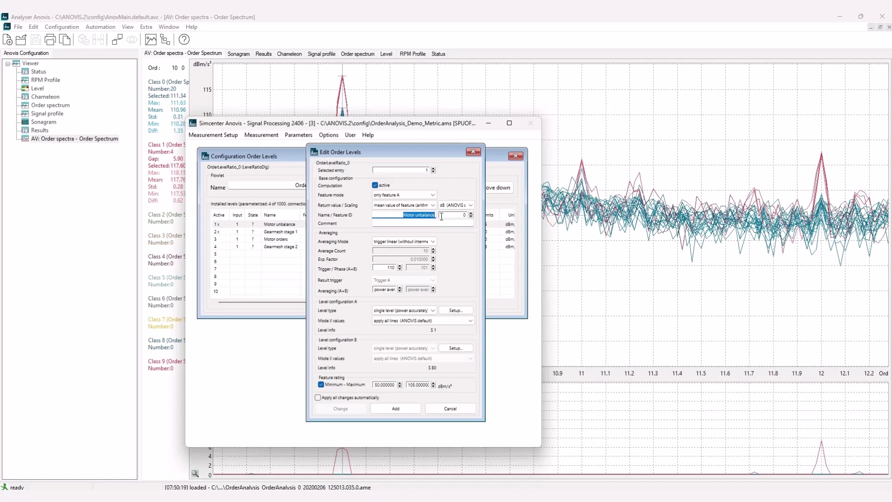
type("MyNewMetric")
left_click(456, 311)
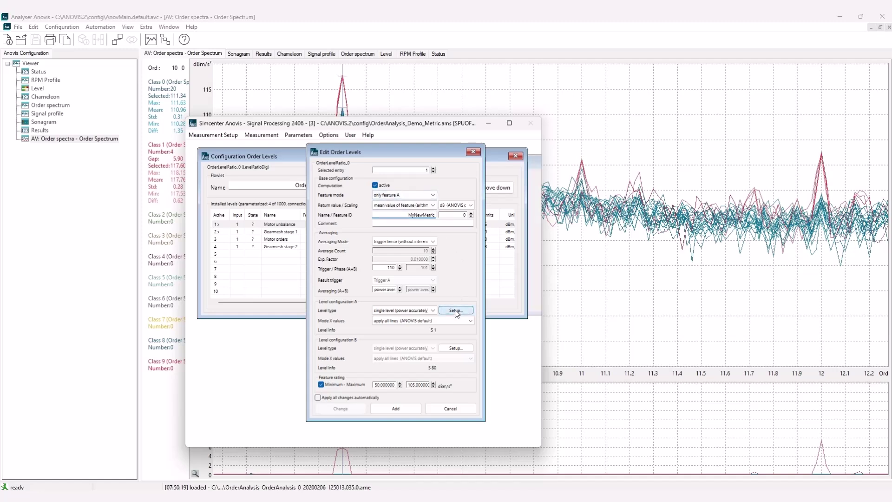
left_click(611, 153)
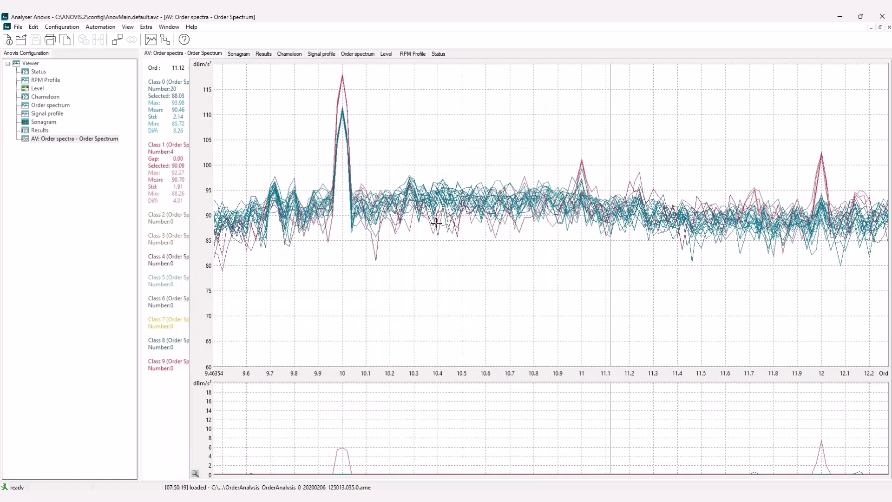
key("alt+Tab")
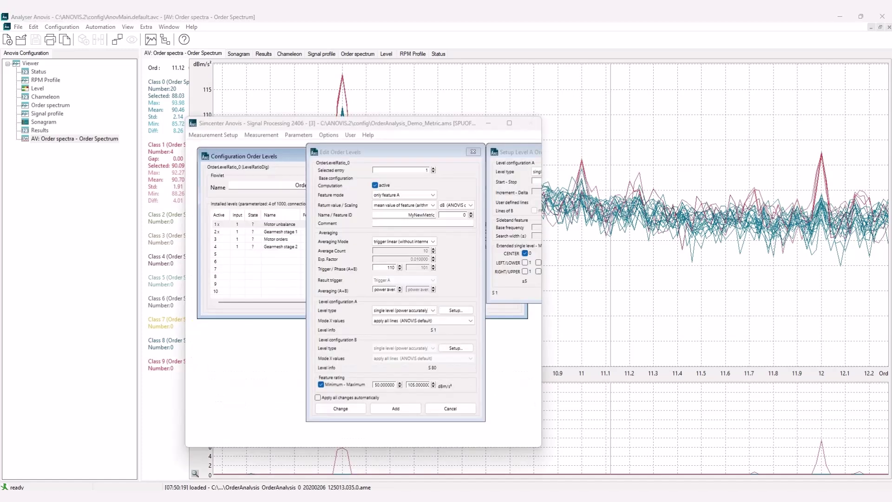
left_click_drag(500, 158, 310, 174)
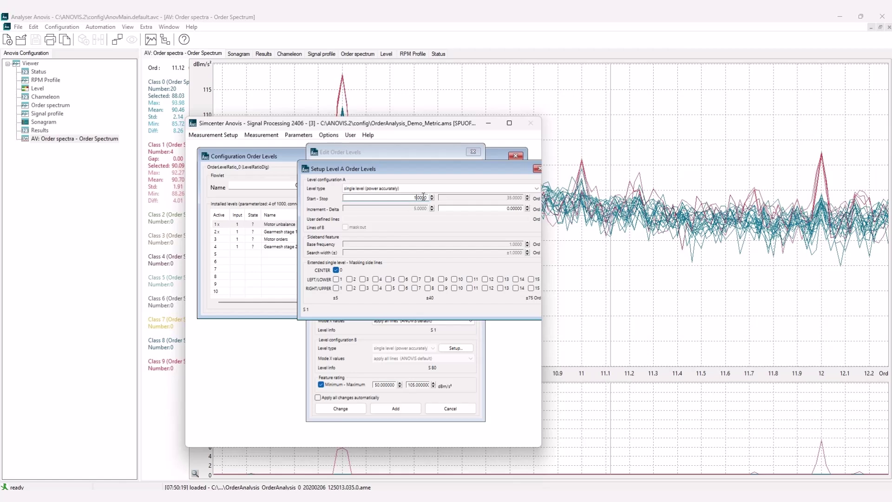
left_click(538, 169)
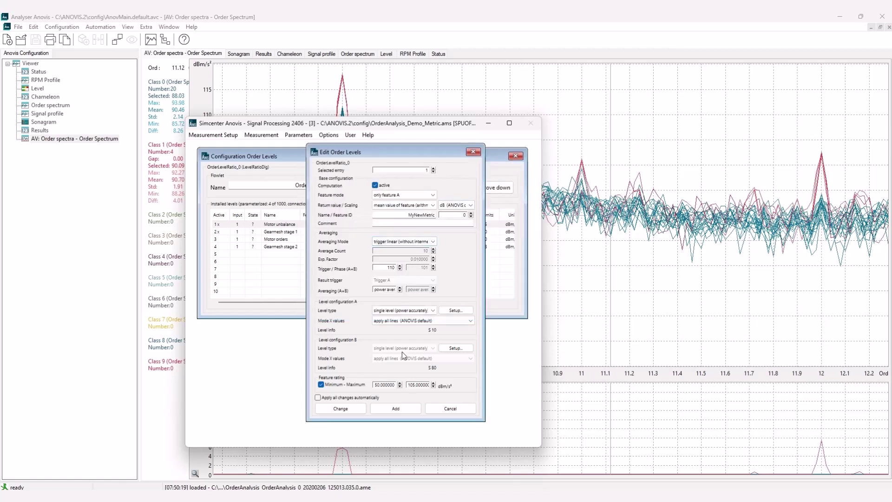
Set the maximum limit to 114, add MyNewMetric as a new order level entry, and close the configuration
left_click_drag(410, 385, 415, 386)
left_click(396, 409)
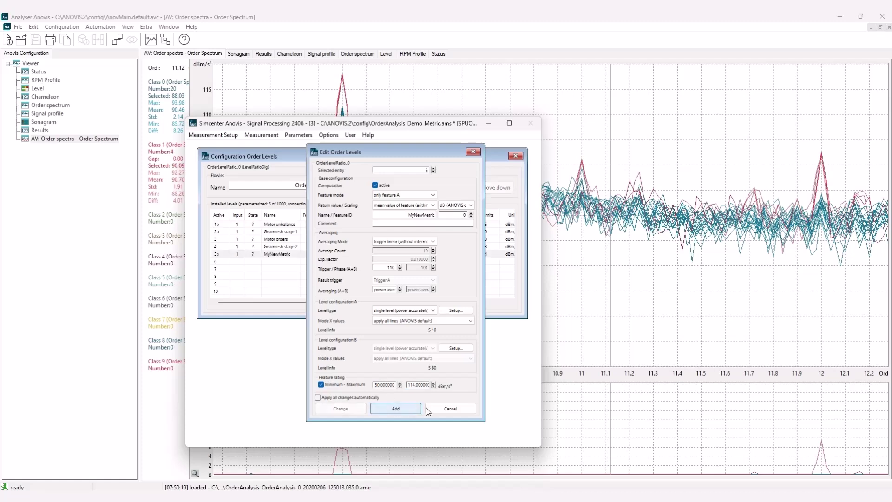
left_click(474, 152)
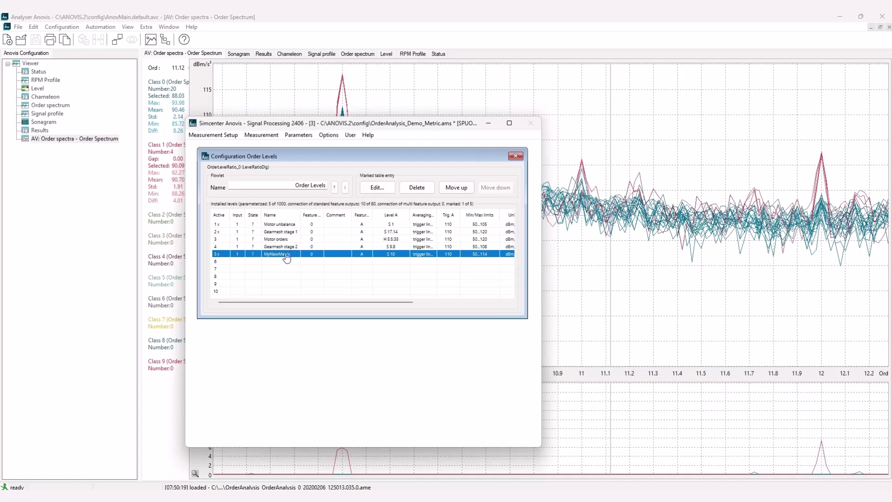
left_click(516, 156)
Load signal files OrderAnalysis_0_20200206_125013.035.asd through OrderAnalysis_2_20200318_112019.964.asd for offline replay and start the replay
left_click(261, 136)
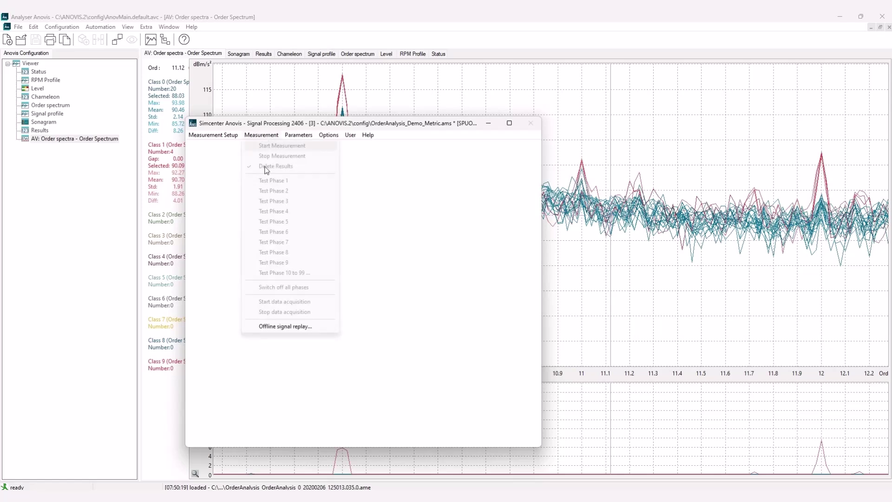
left_click(284, 326)
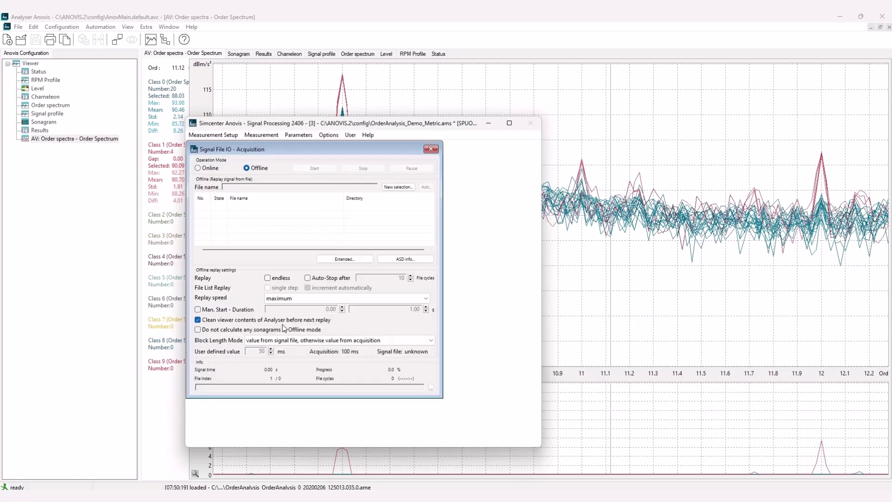
left_click(398, 187)
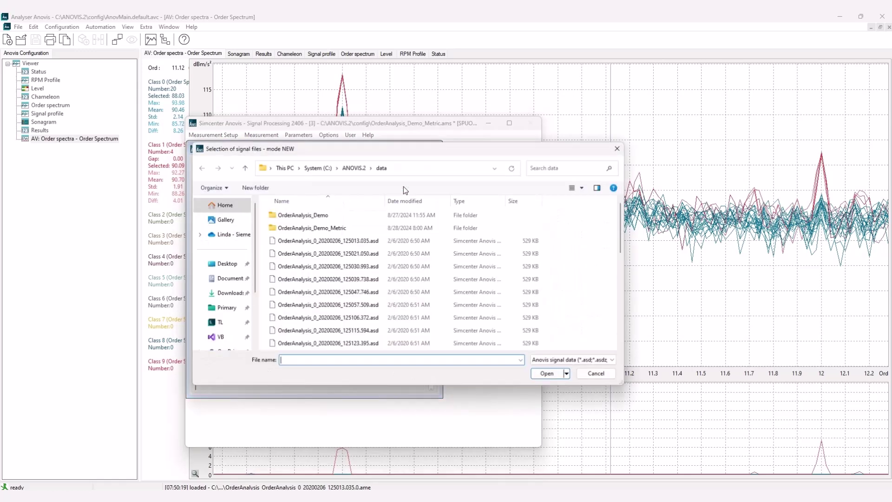
left_click(343, 241)
scroll(350, 283, "down", 5)
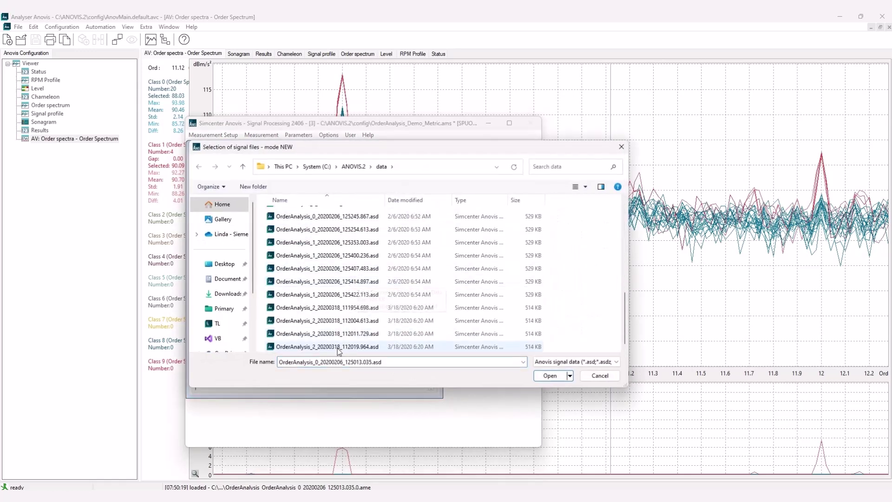
left_click(357, 347, "shift")
left_click(547, 375)
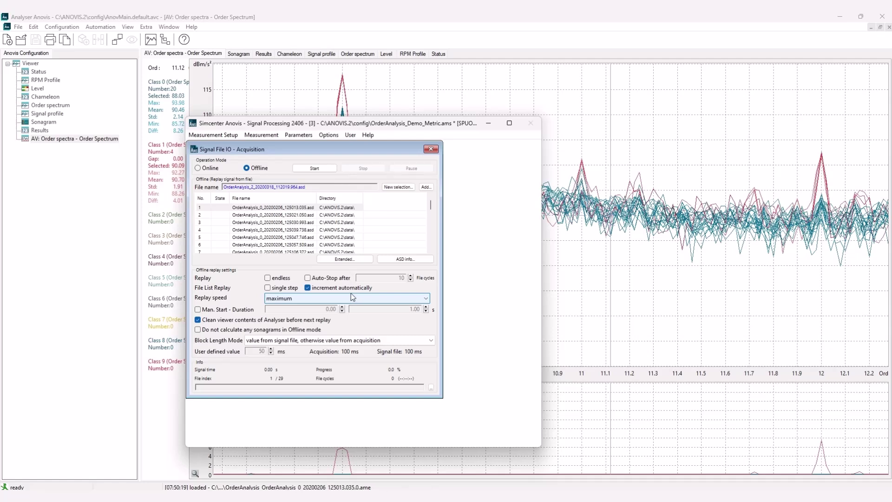
left_click(319, 169)
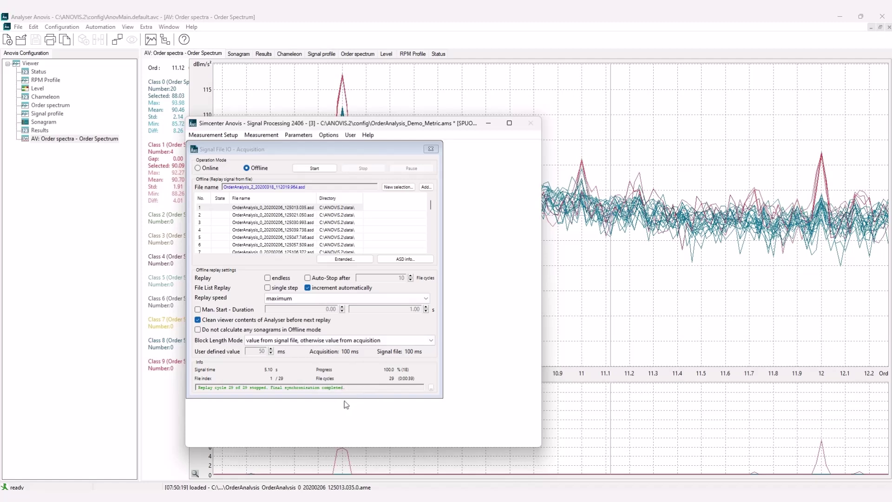
Switch to Analyser Anovis and open the first result file from the OrderAnalysis_Demo_Metric data folder
left_click(79, 189)
left_click(18, 27)
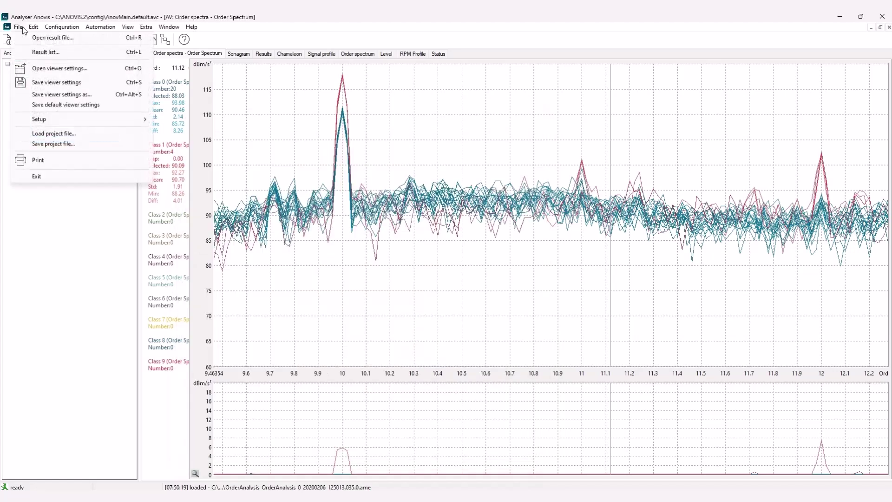
left_click(25, 38)
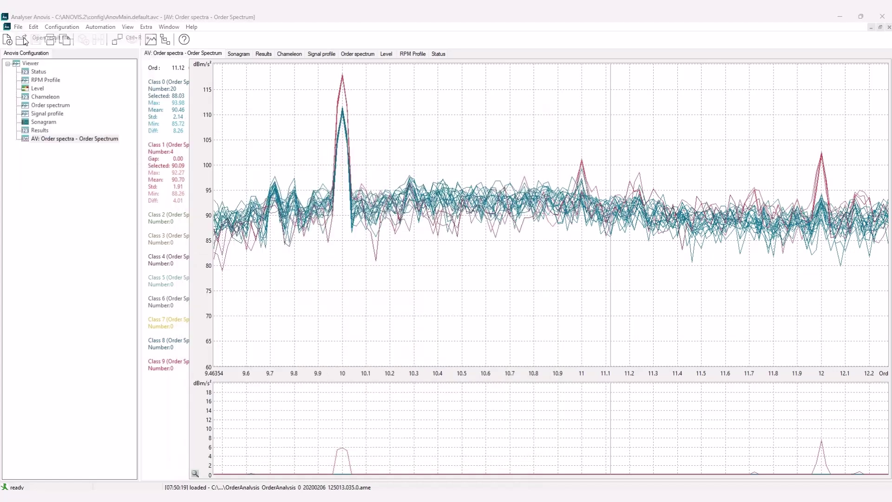
left_click(196, 58)
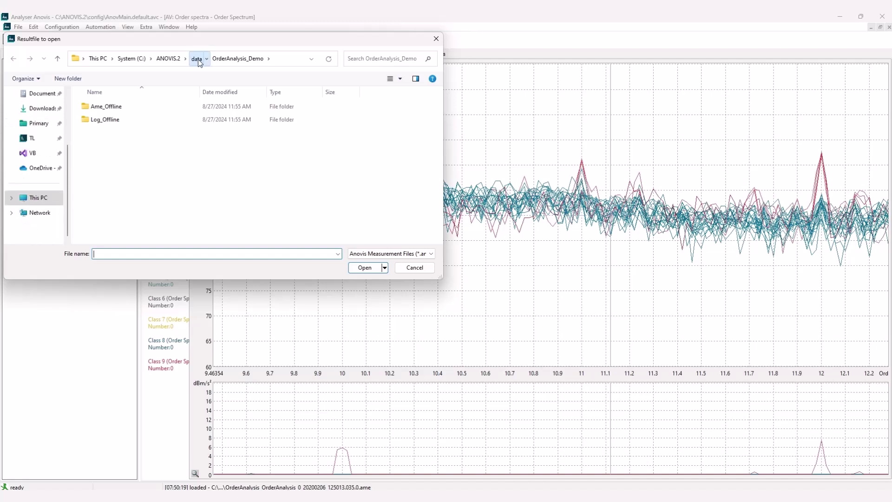
left_click(153, 122)
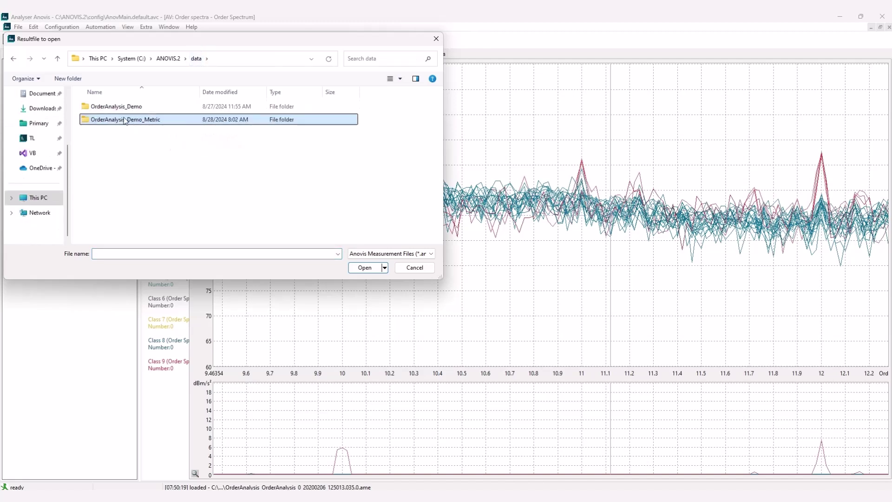
double_click(148, 120)
double_click(140, 108)
double_click(139, 108)
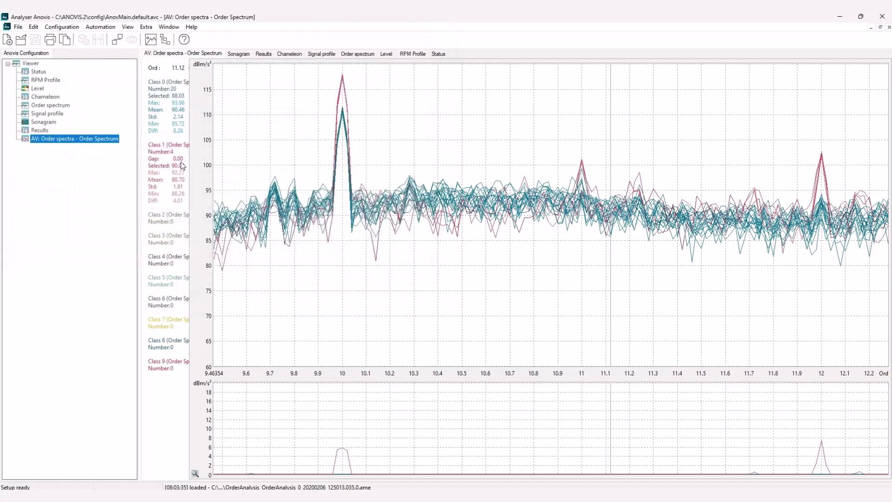
Create an analysis viewer for the MyNewMetric (S 10 Ord) buffer without removing the existing viewers, and close the buffer assignment
left_click(77, 28)
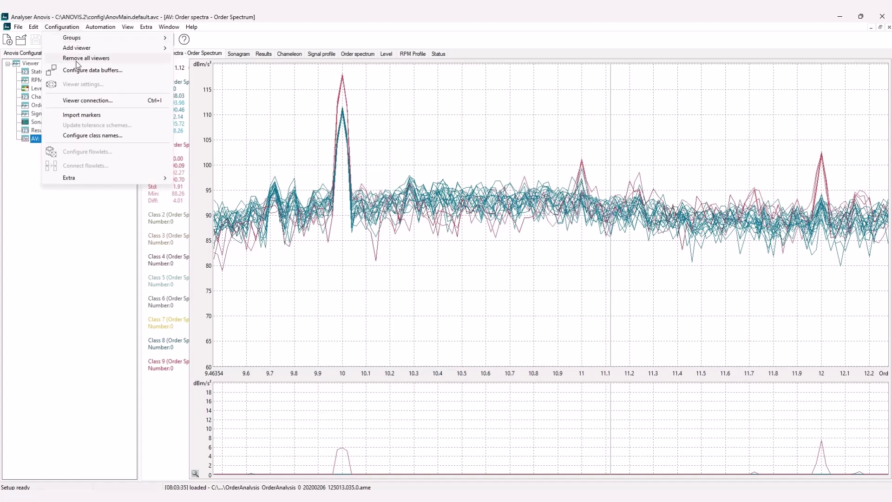
left_click(86, 98)
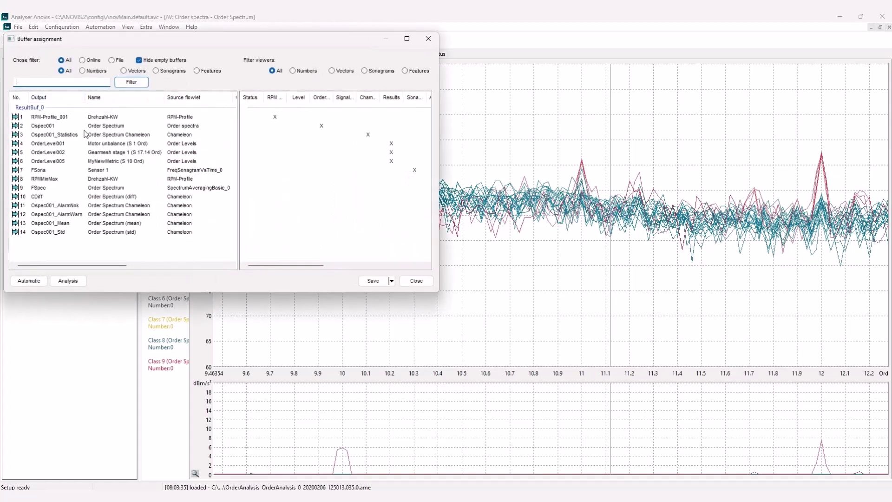
left_click(91, 162)
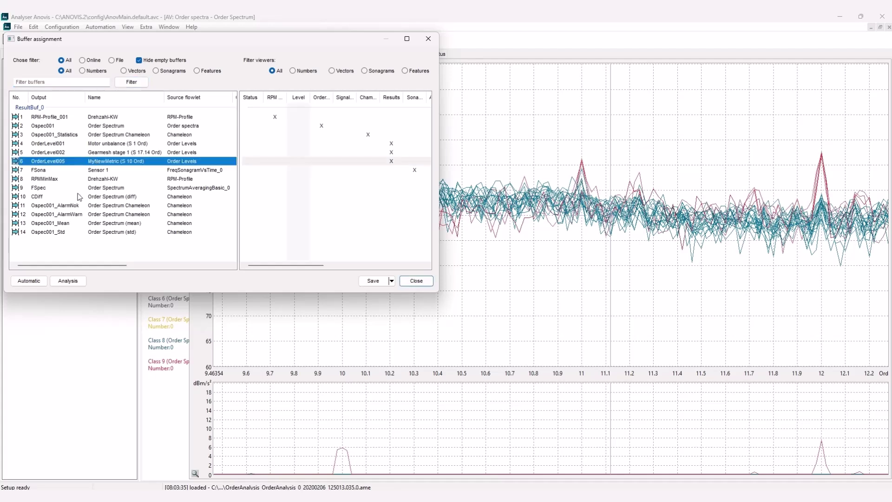
left_click(66, 282)
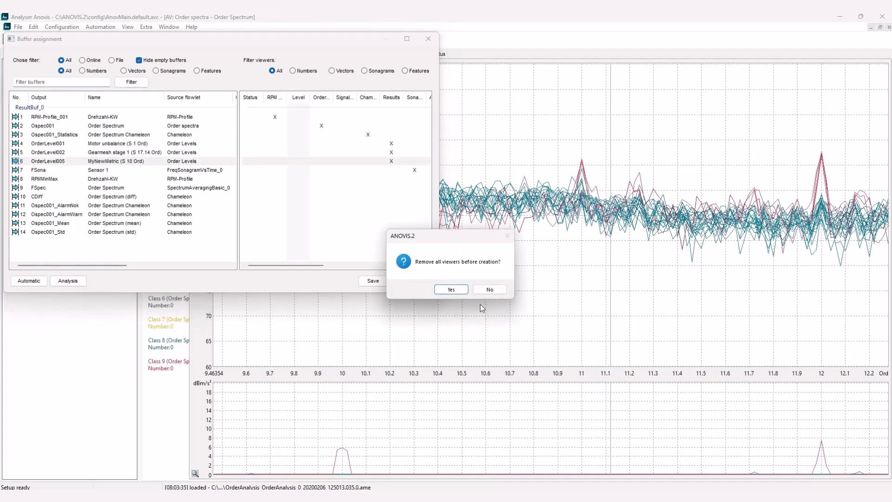
left_click(501, 291)
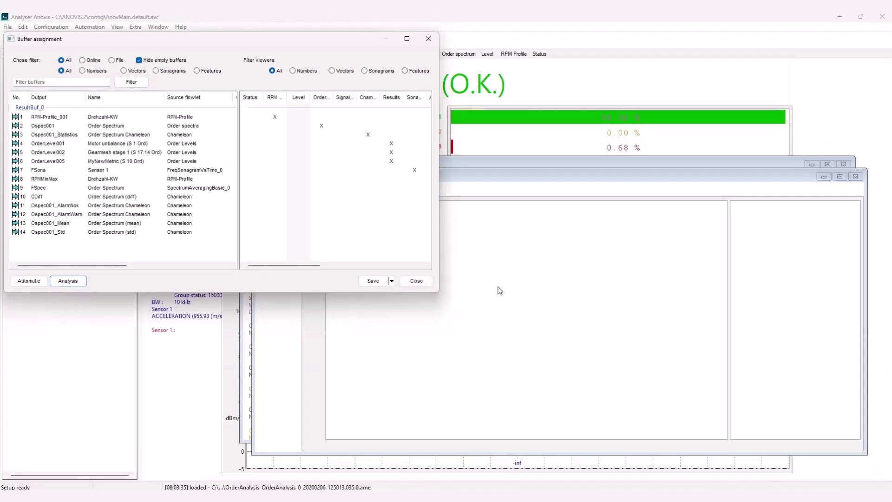
left_click(416, 281)
Add the OrderAnalysis_0 result files from OrderAnalysis_0_20200206_125013.035.0.ame through 125254.613.0.ame to Class 0 of the MyNewMetric viewer in the class editor
right_click(379, 236)
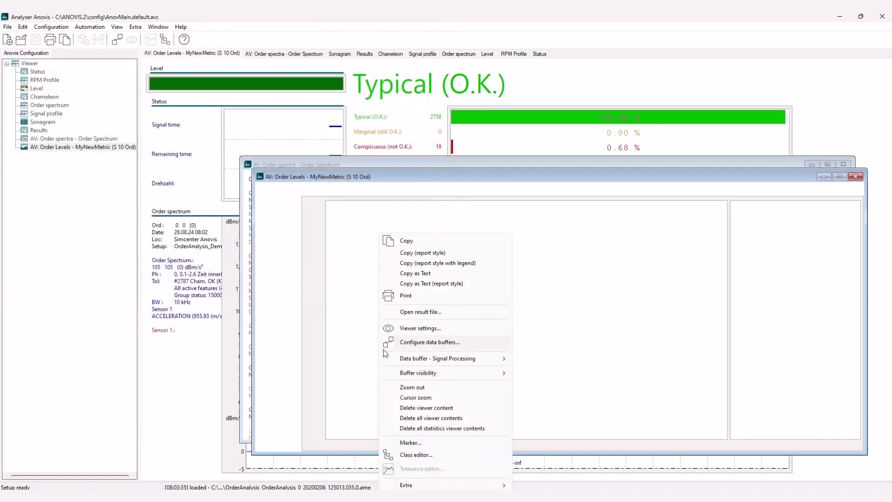
left_click(427, 456)
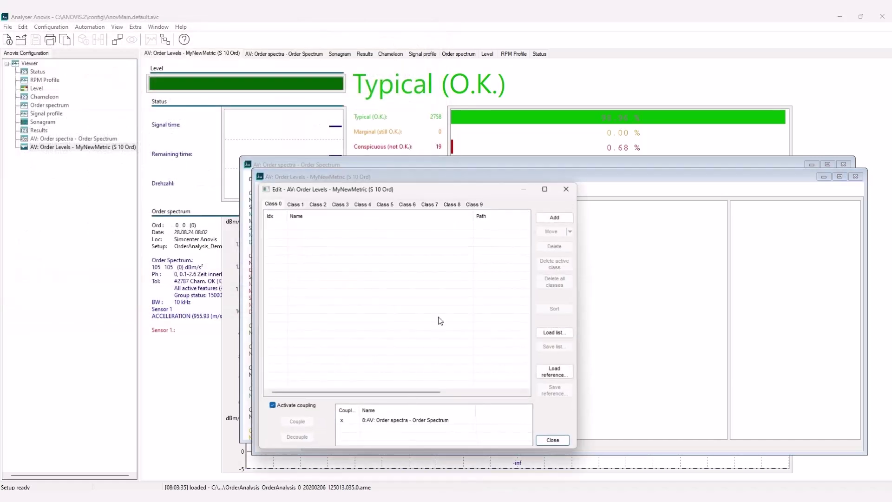
left_click(554, 217)
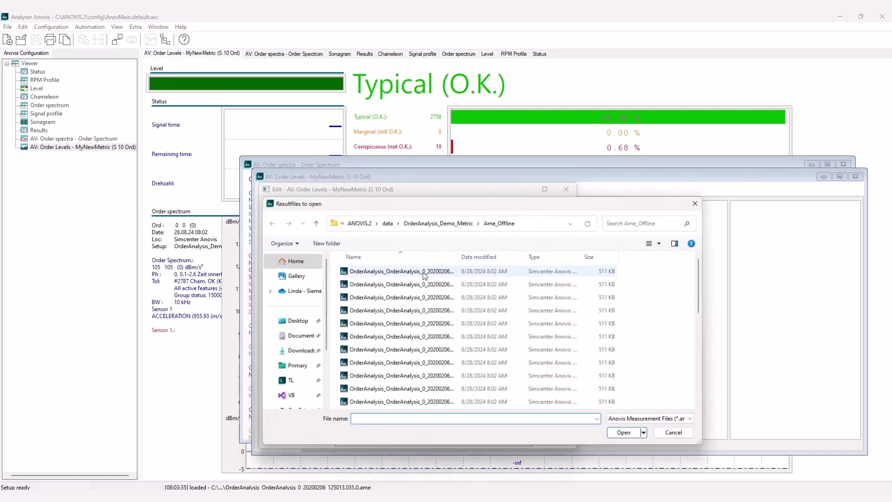
left_click(399, 272)
scroll(426, 307, "down", 5)
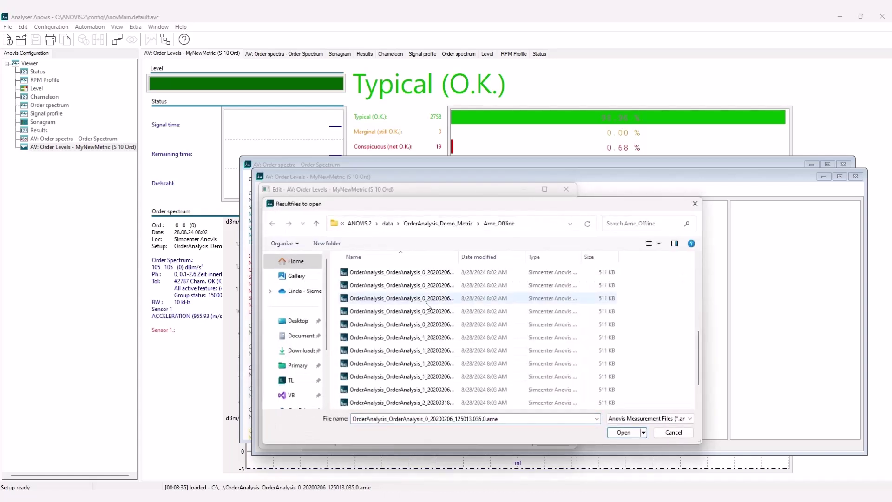
left_click(437, 324, "shift")
left_click(623, 432)
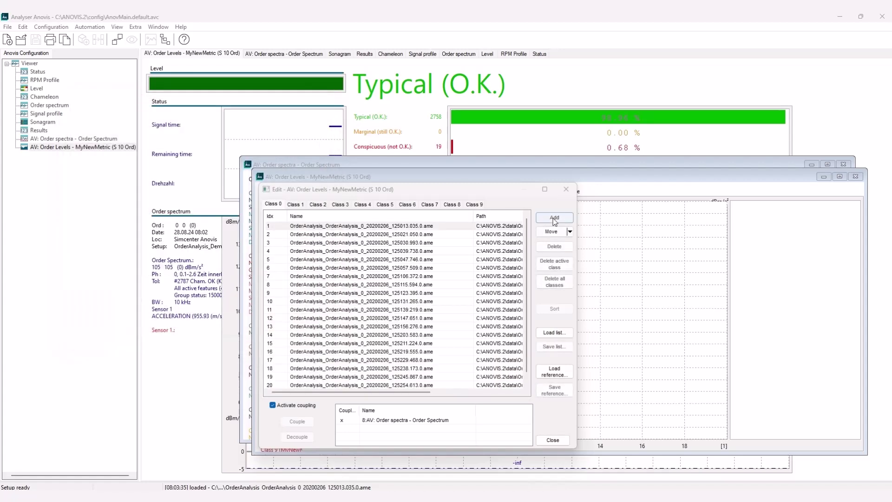
Add the OrderAnalysis_2 result files from 20200318_111954.698.0.ame through 20200318_112019.964.0.ame in the Ame_Offline folder to Class 0
left_click(554, 217)
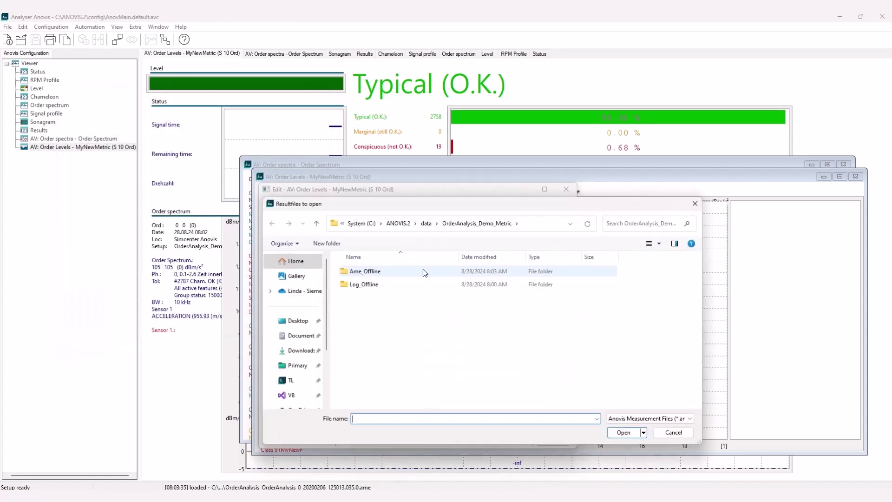
double_click(396, 271)
scroll(408, 335, "down", 5)
left_click(409, 364)
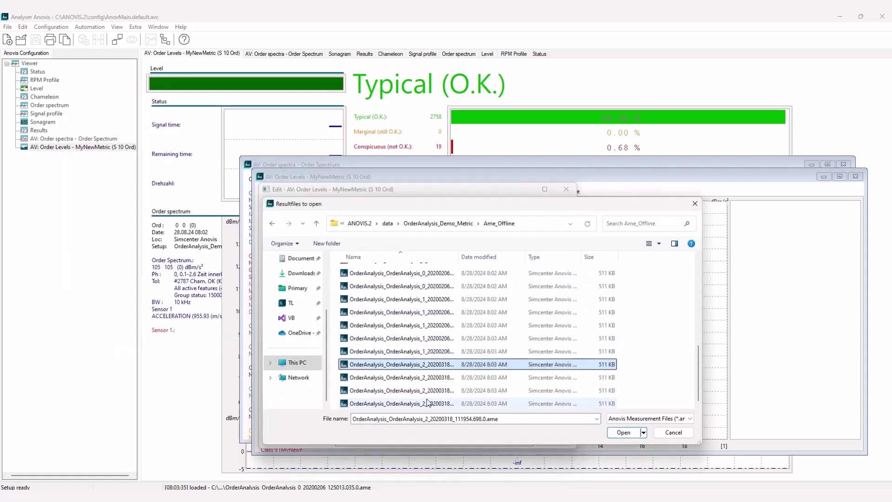
left_click(409, 404, "shift")
left_click(623, 432)
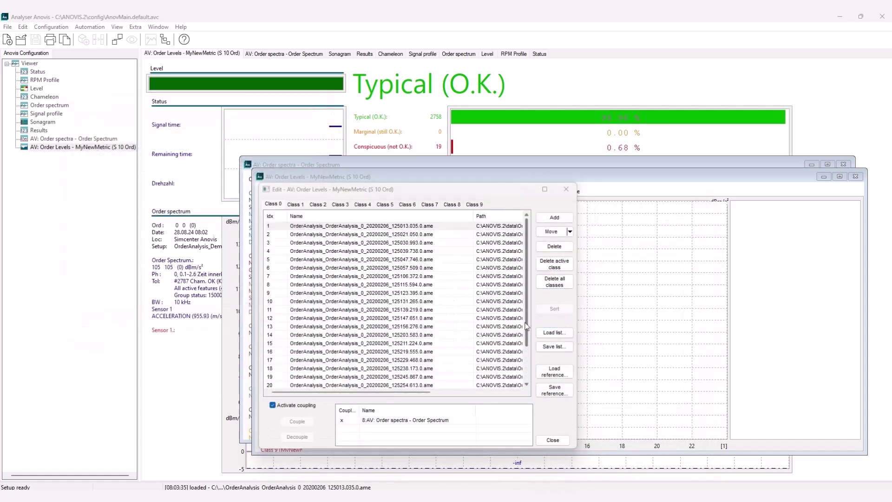
Shift the class editor aside and maximize the MyNewMetric (S 10 Ord) analysis viewer
left_click_drag(509, 195, 259, 36)
left_click(563, 179)
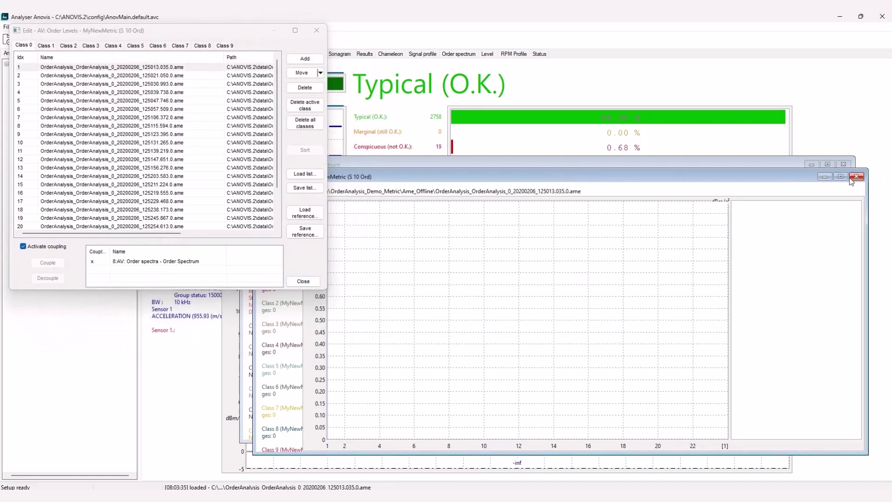
left_click(842, 177)
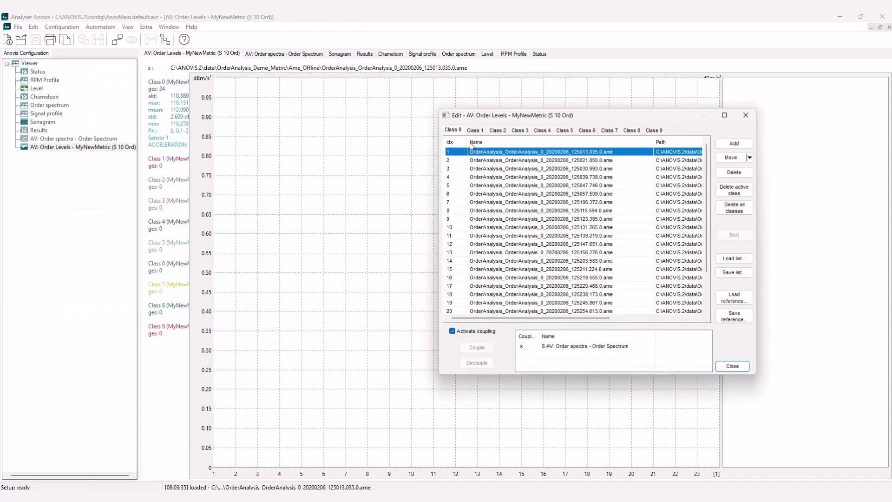
Enable y-axis auto scale and the level range of 50 to 114 in the MyNewMetric viewer settings
right_click(239, 233)
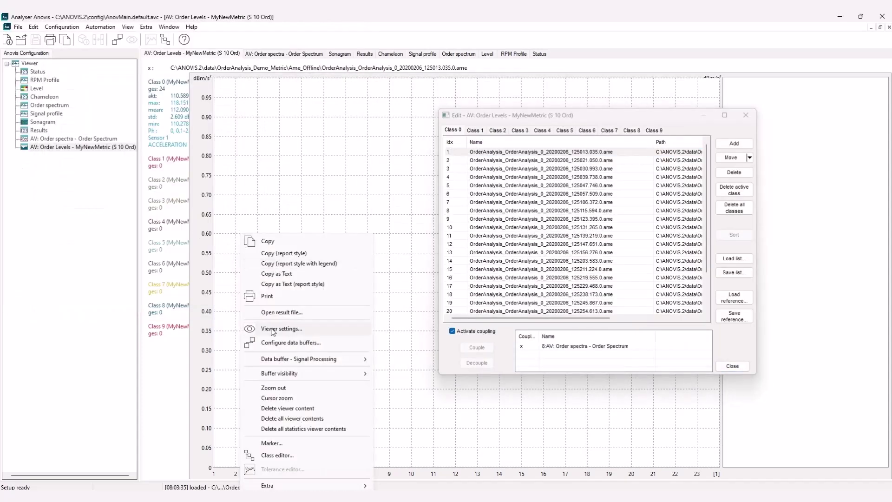
left_click(269, 326)
left_click(165, 109)
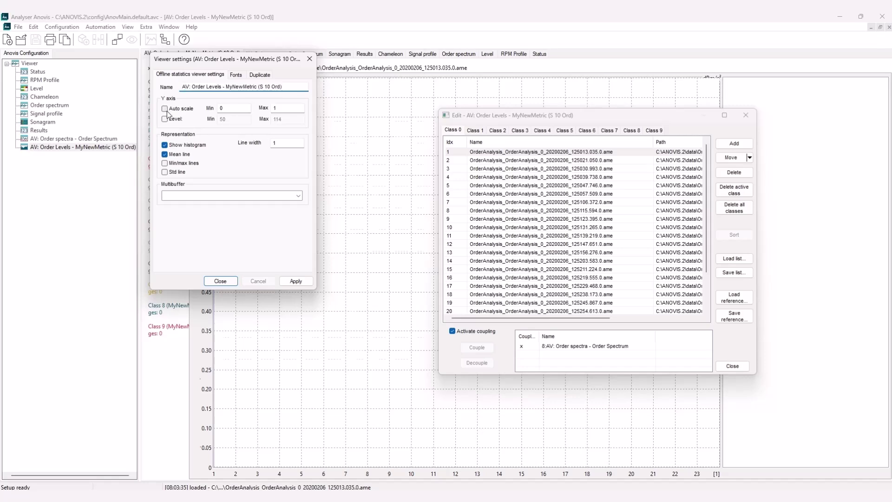
left_click(165, 119)
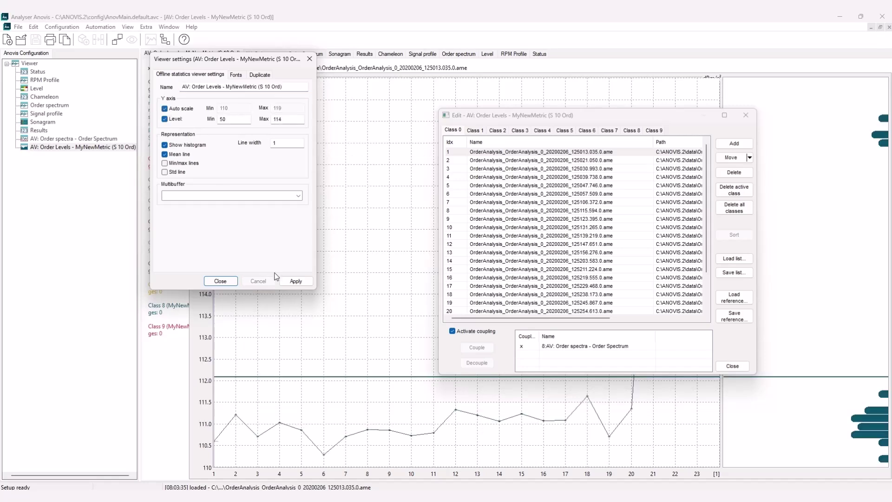
left_click(220, 281)
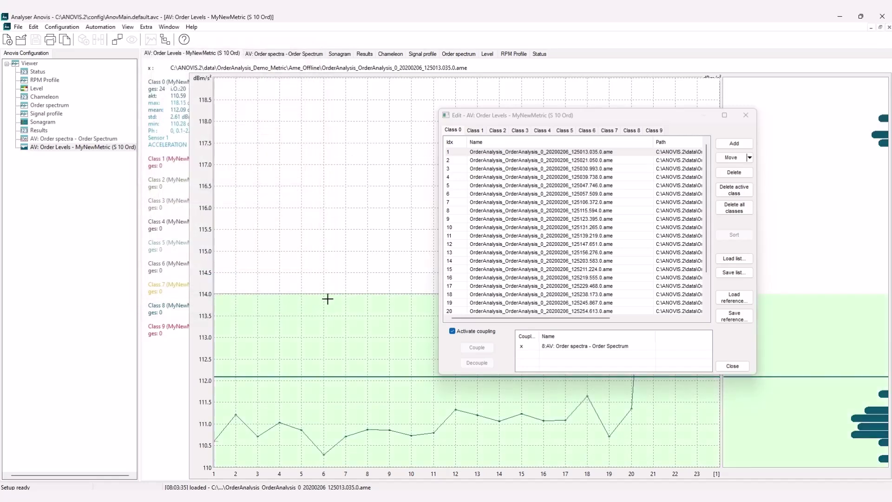
Move the four OrderAnalysis_2_20200318 result files from Class 0 to Class 1, check the Class 1 list, and close the class editor
left_click_drag(625, 116, 238, 93)
left_click(218, 134)
key("Up")
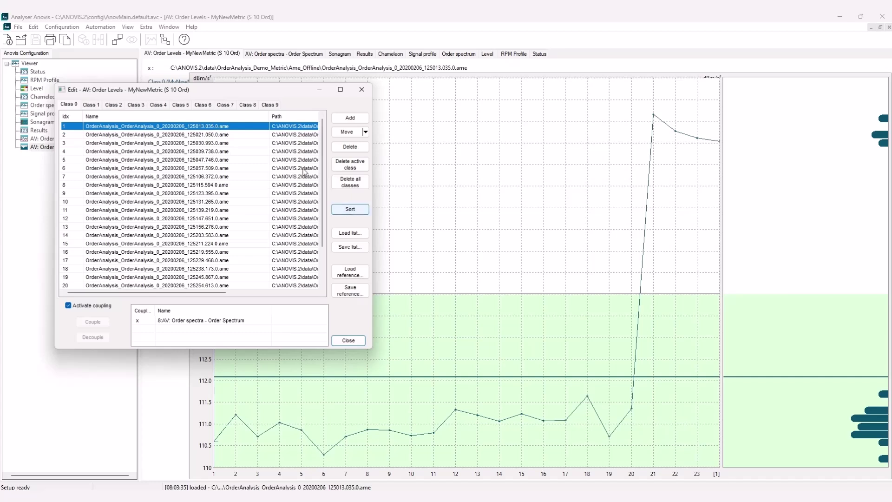
left_click_drag(274, 89, 273, 132)
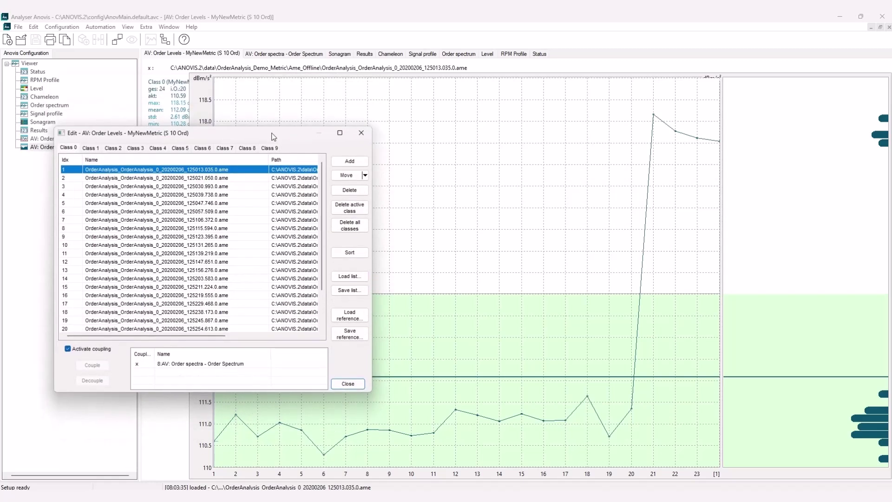
left_click(348, 252)
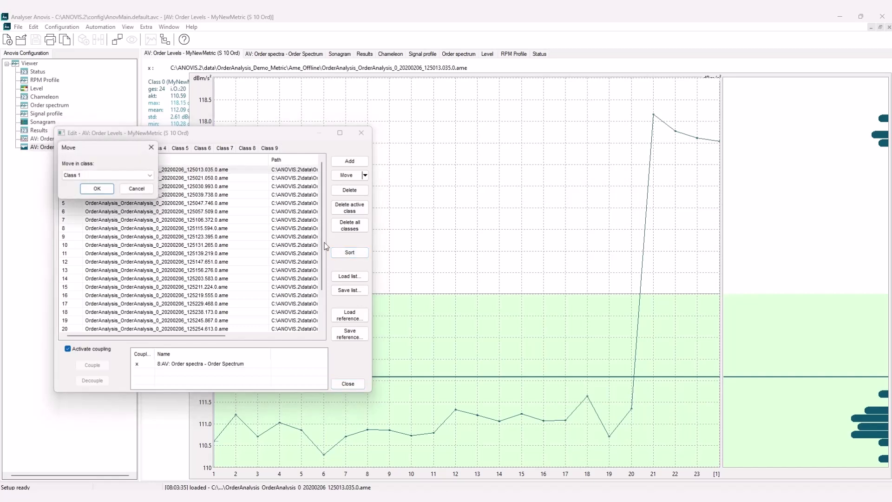
left_click_drag(108, 141, 196, 127)
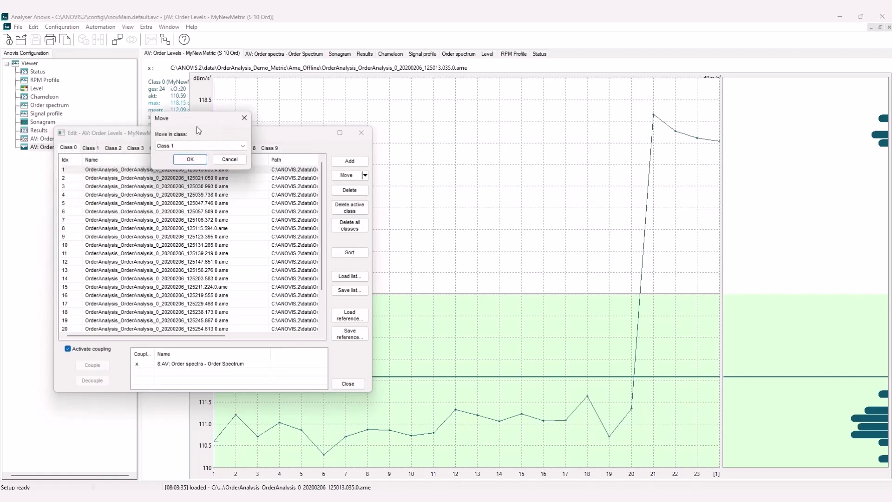
left_click(193, 162)
left_click(90, 147)
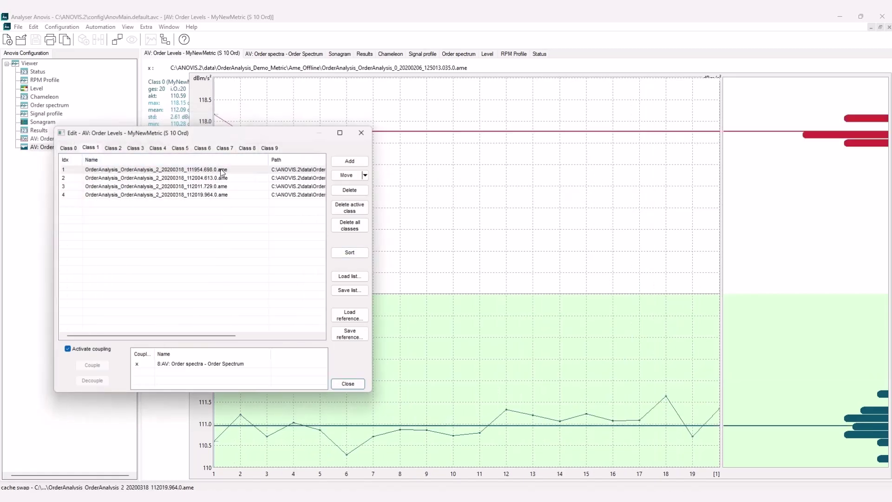
left_click_drag(250, 134, 230, 160)
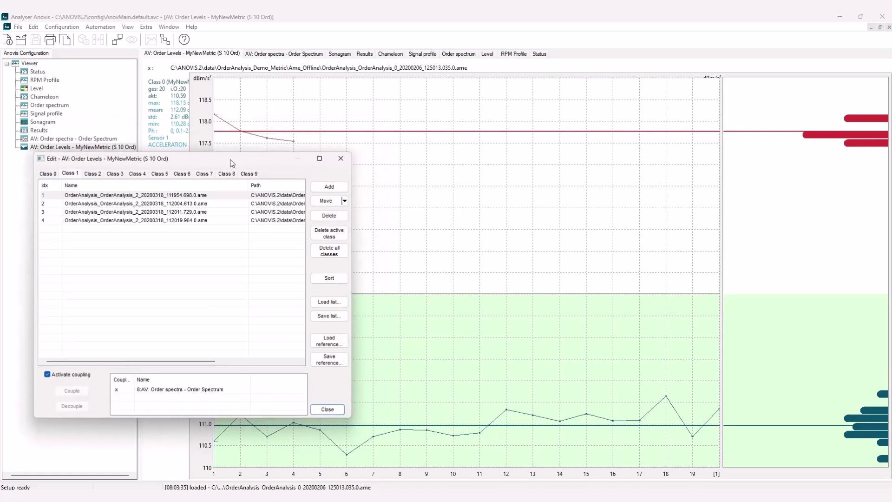
left_click(339, 158)
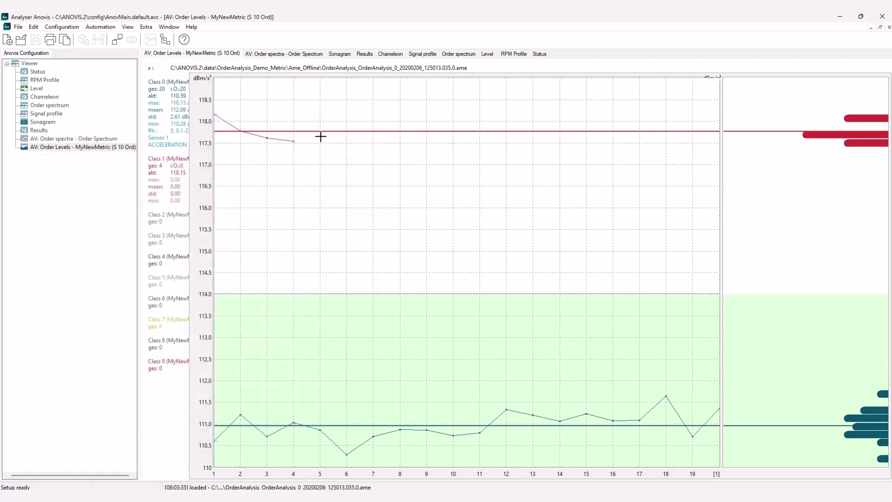